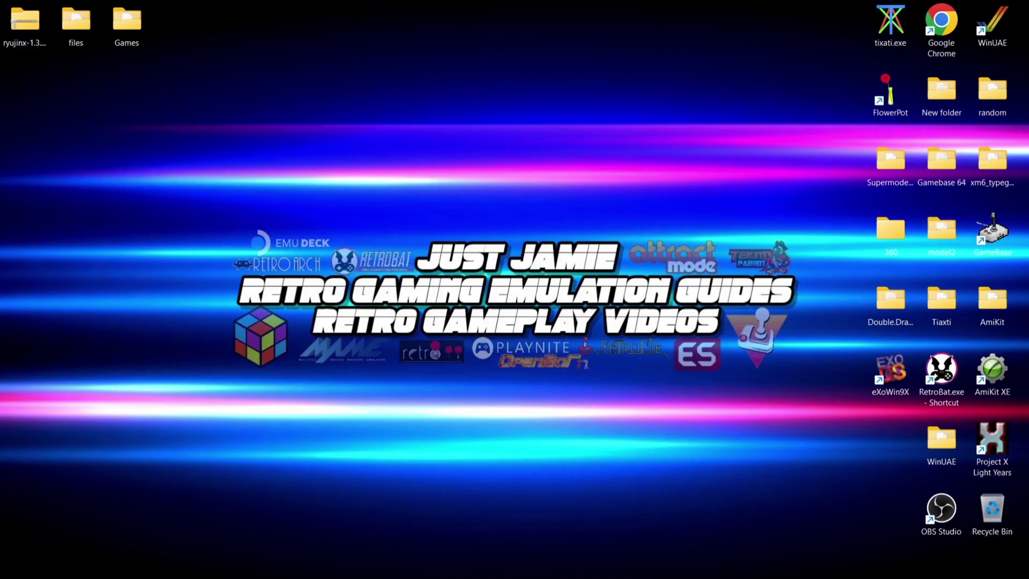
Bring up the Ryubing GitHub page and go to its stable releases page
{"action": "left_click", "coordinate": [633, 562]}
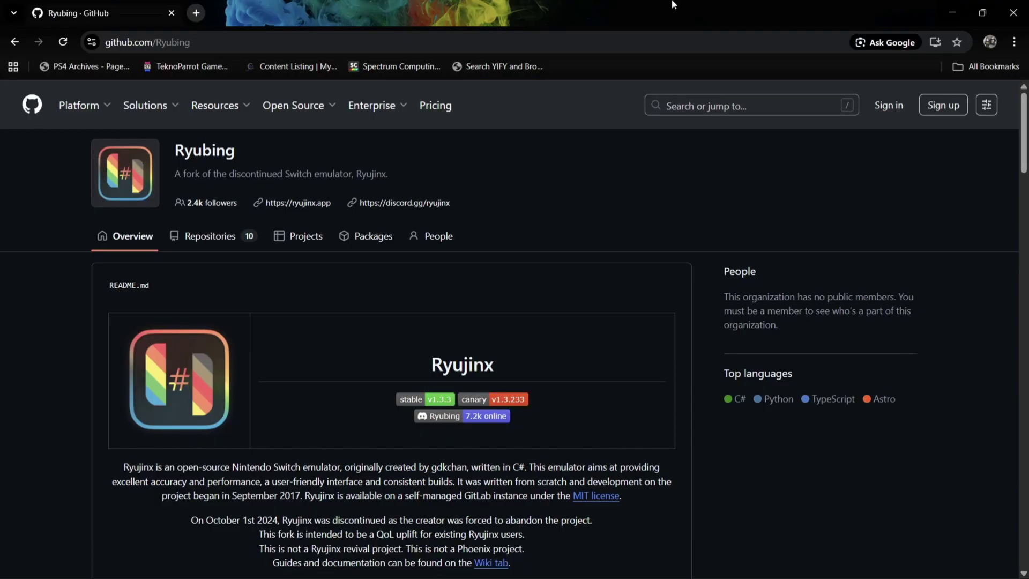
{"action": "left_click_drag", "start_coordinate": [1024, 119], "coordinate": [1023, 249]}
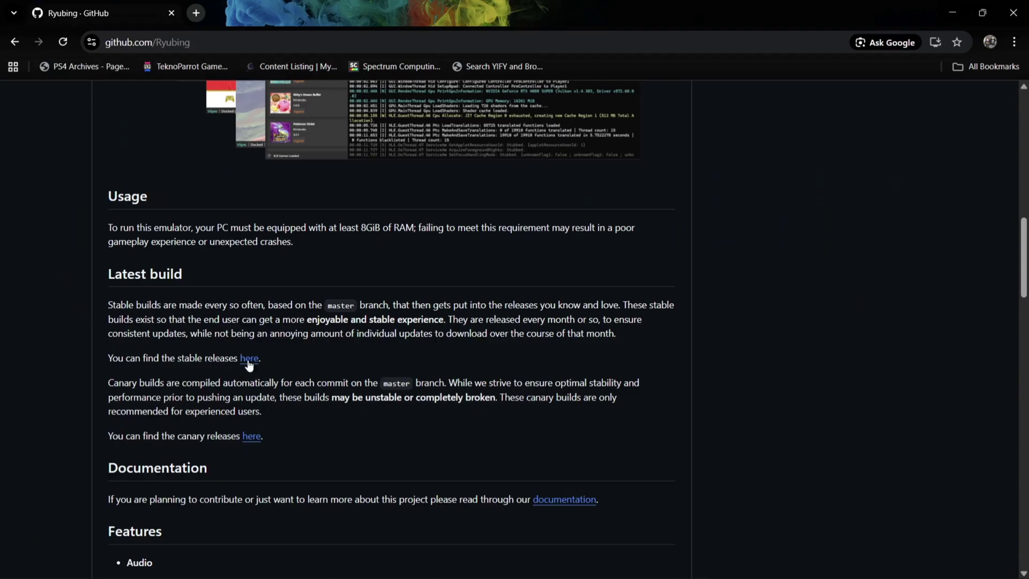
{"action": "left_click", "coordinate": [249, 362]}
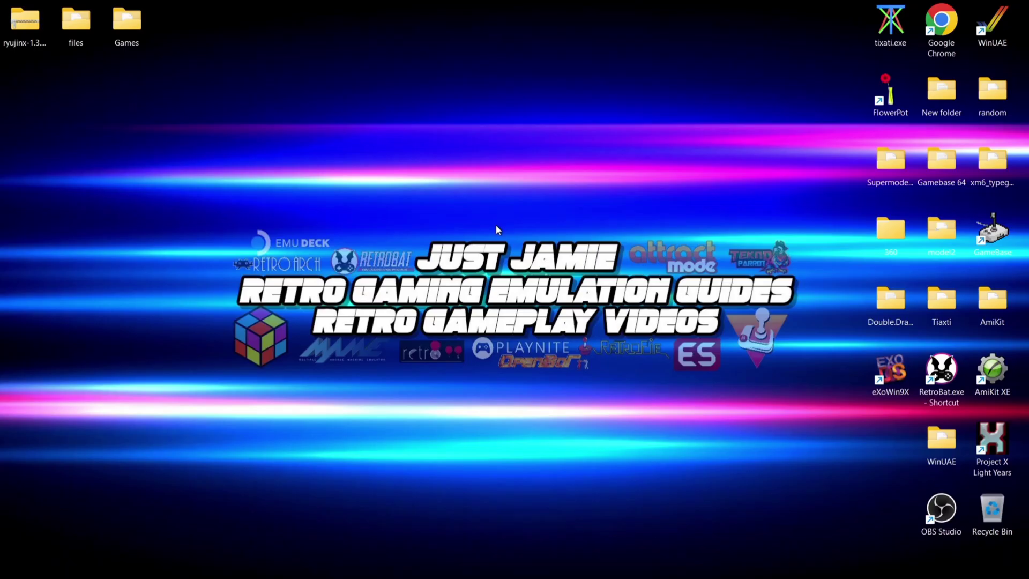
Copy the publish folder out of the Ryujinx zip onto the desktop
{"action": "left_click_drag", "start_coordinate": [25, 23], "coordinate": [394, 34]}
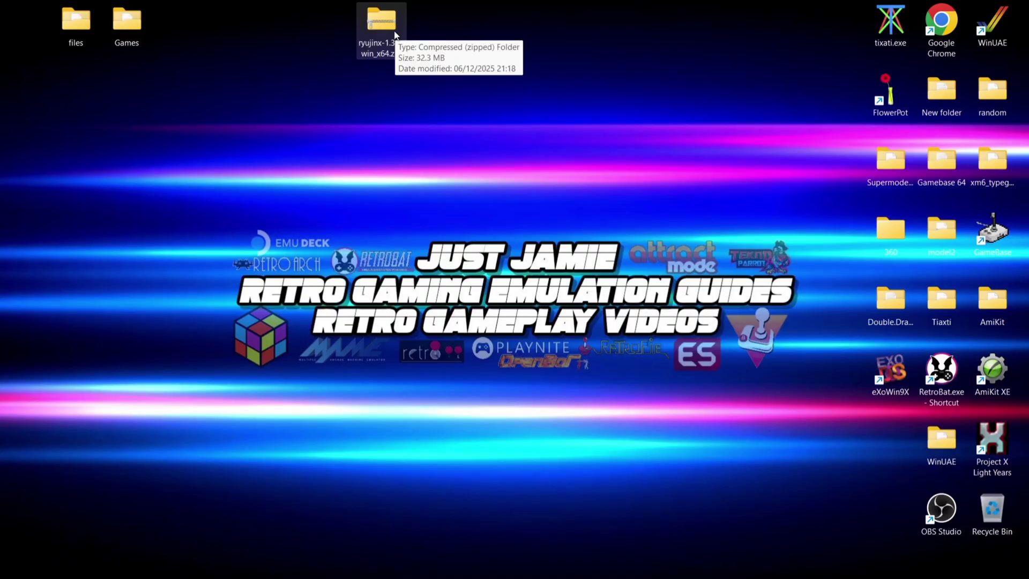
{"action": "double_click", "coordinate": [394, 31]}
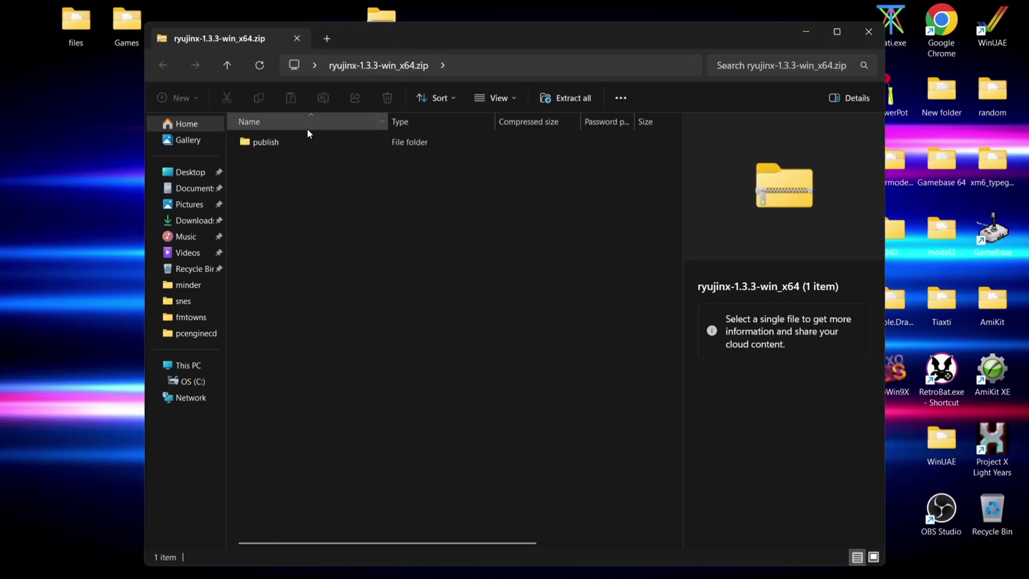
{"action": "left_click", "coordinate": [264, 143]}
{"action": "left_click_drag", "start_coordinate": [264, 144], "coordinate": [63, 147]}
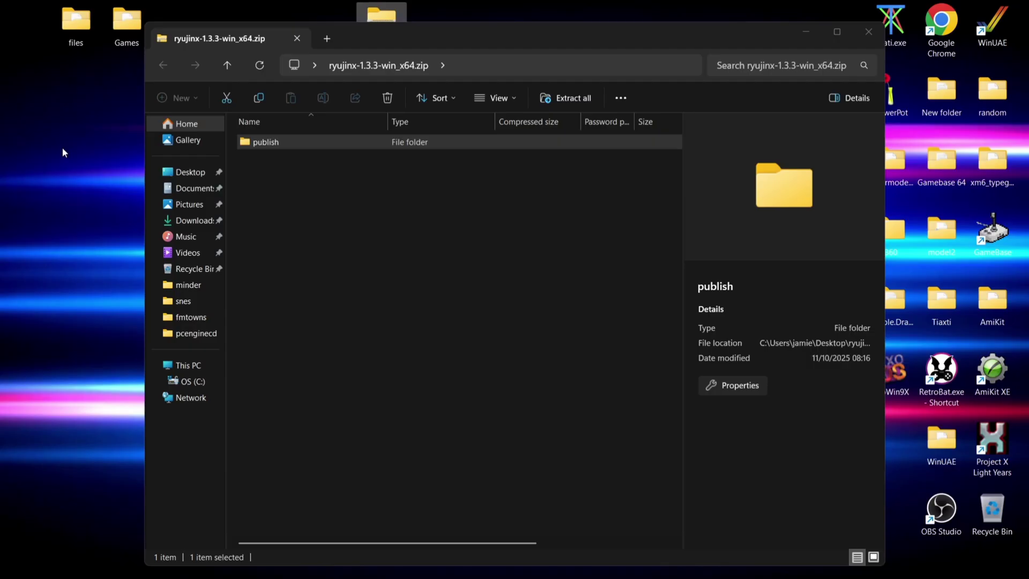
Delete the Ryujinx zip from the desktop and open the extracted publish folder
{"action": "left_click", "coordinate": [868, 32]}
{"action": "right_click", "coordinate": [385, 22]}
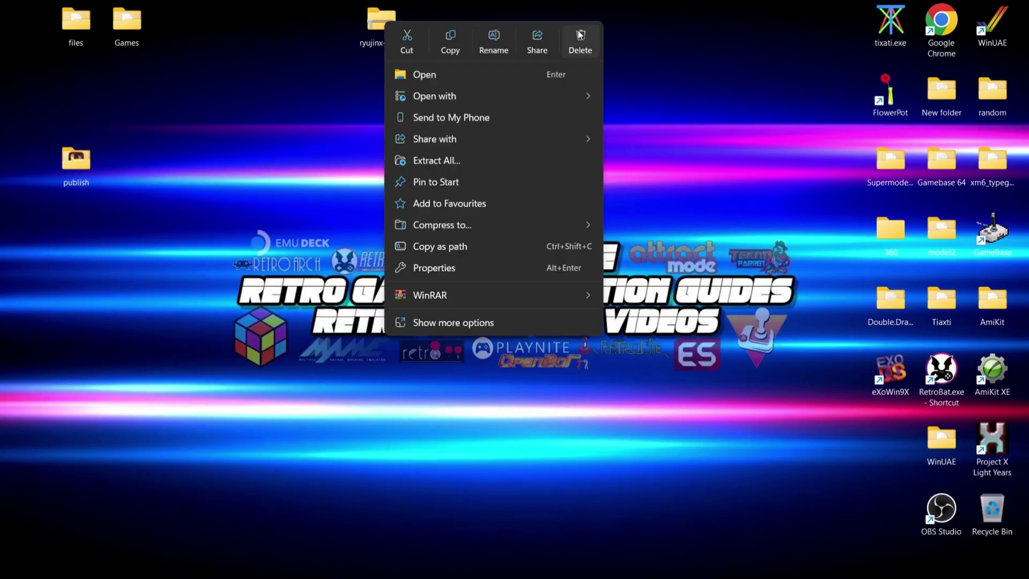
{"action": "left_click", "coordinate": [578, 34]}
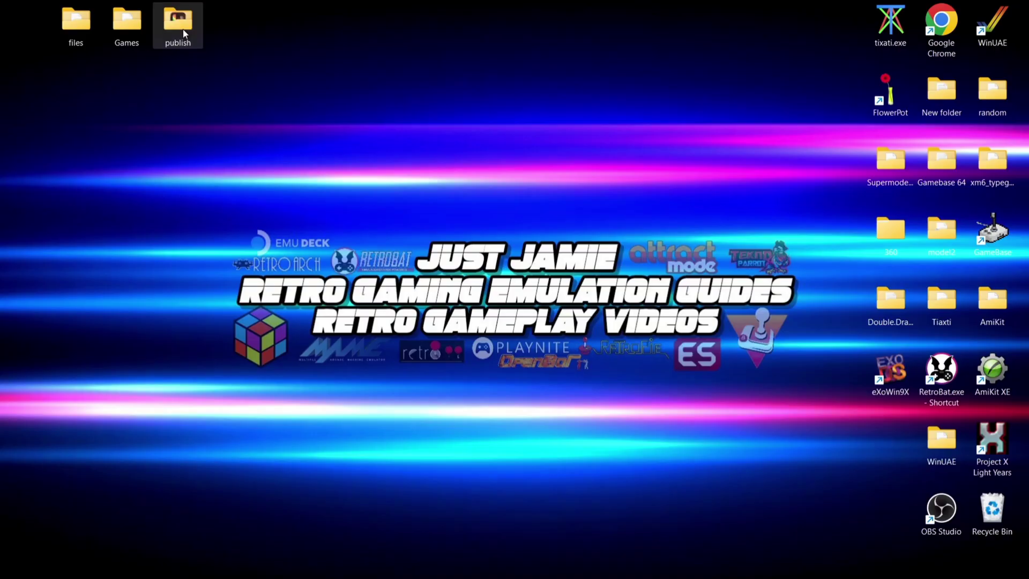
{"action": "double_click", "coordinate": [182, 24]}
Send Ryujinx.exe from the publish folder to the desktop as a shortcut via Send to
{"action": "left_click_drag", "start_coordinate": [340, 34], "coordinate": [545, 20]}
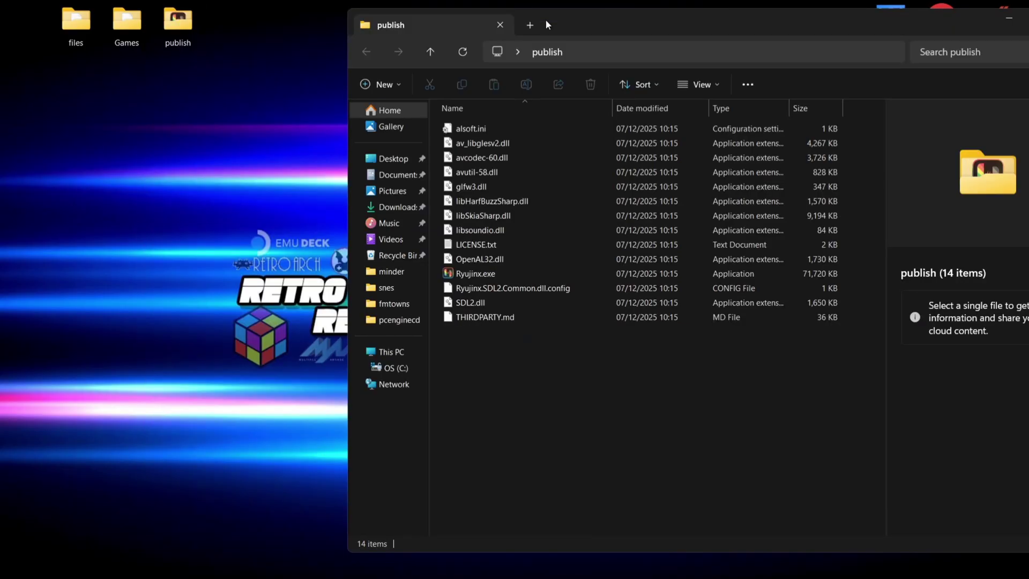
{"action": "right_click", "coordinate": [477, 274]}
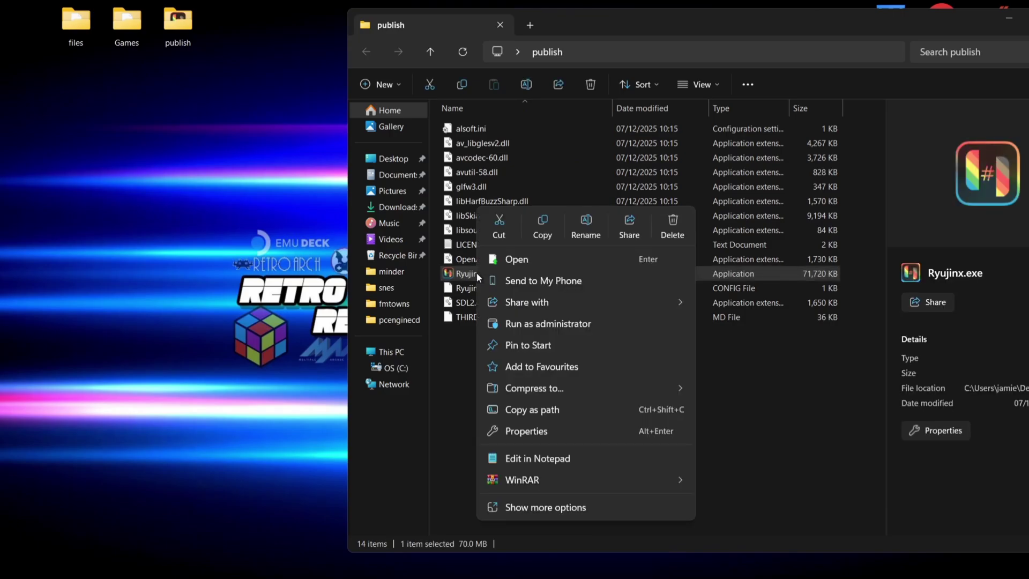
{"action": "left_click", "coordinate": [524, 505]}
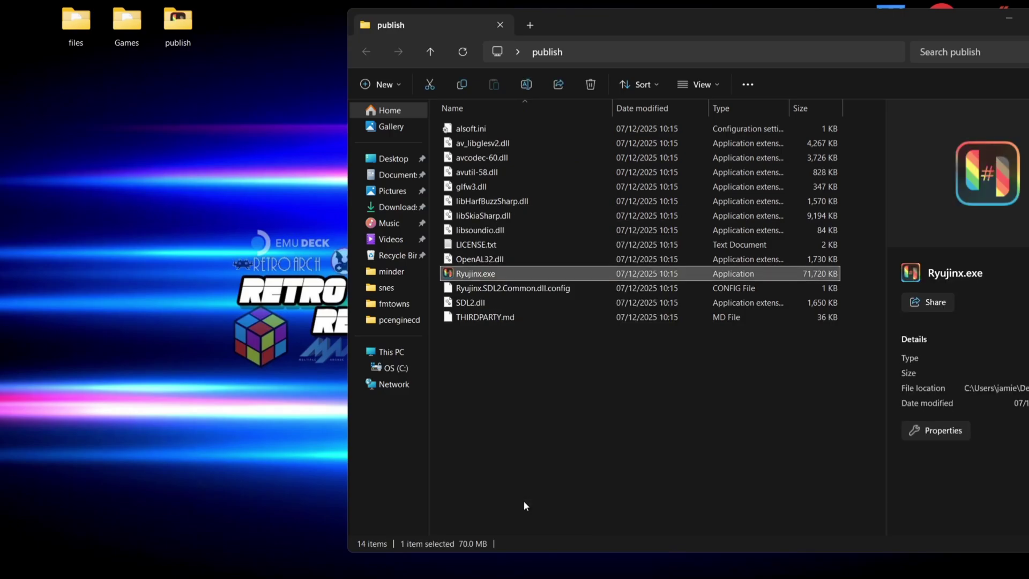
{"action": "mouse_move", "coordinate": [554, 454]}
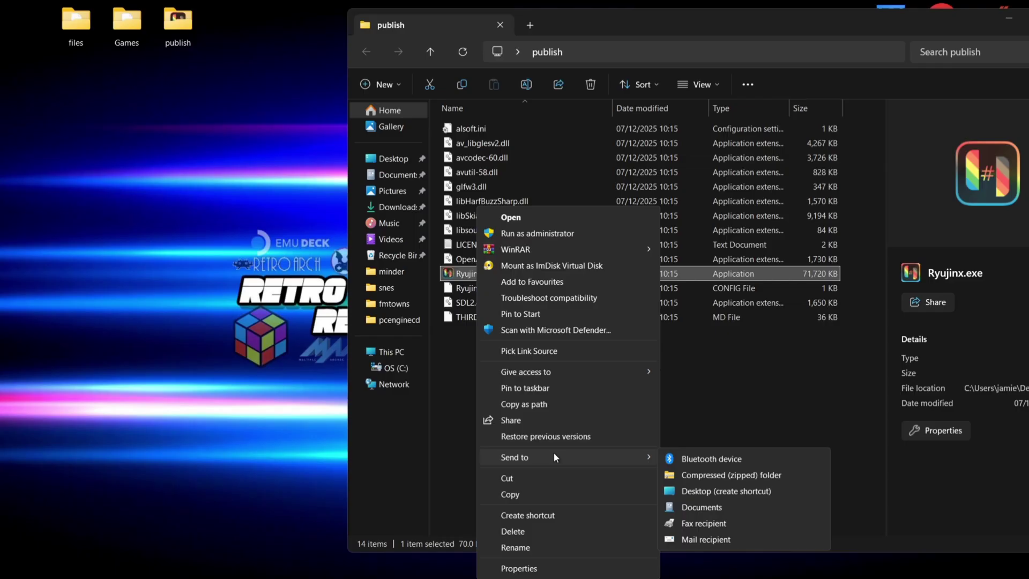
{"action": "left_click", "coordinate": [712, 492]}
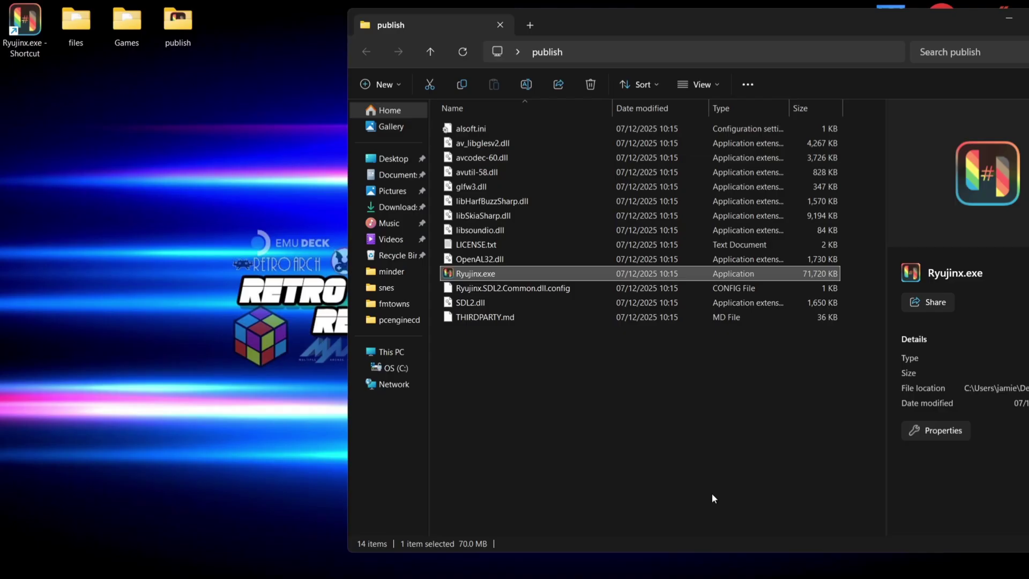
{"action": "left_click_drag", "start_coordinate": [697, 24], "coordinate": [648, 16]}
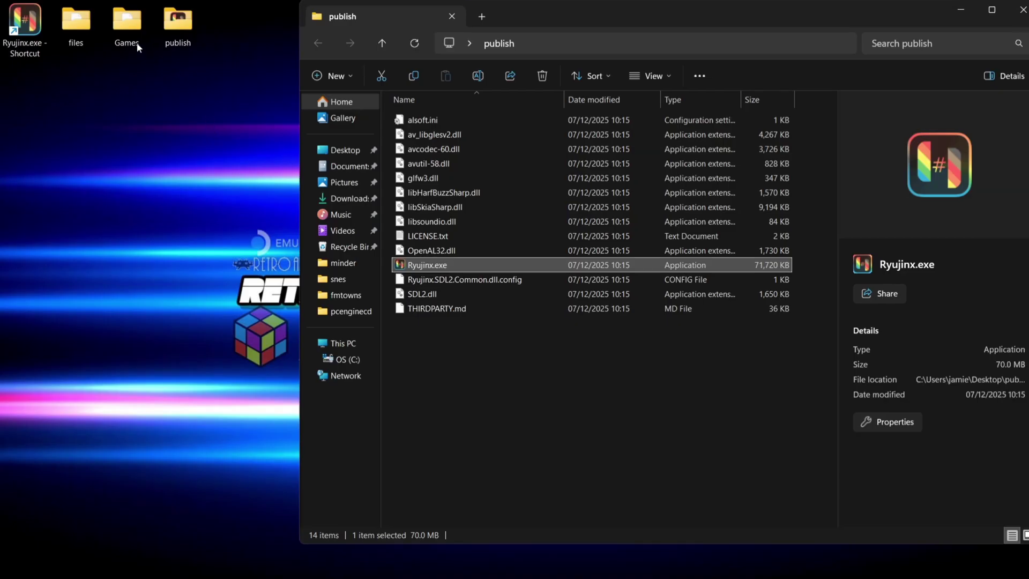
Move the files and Games folders from the desktop into the publish folder
{"action": "left_click", "coordinate": [76, 21]}
{"action": "left_click_drag", "start_coordinate": [76, 18], "coordinate": [430, 345]}
{"action": "left_click_drag", "start_coordinate": [143, 34], "coordinate": [430, 371]}
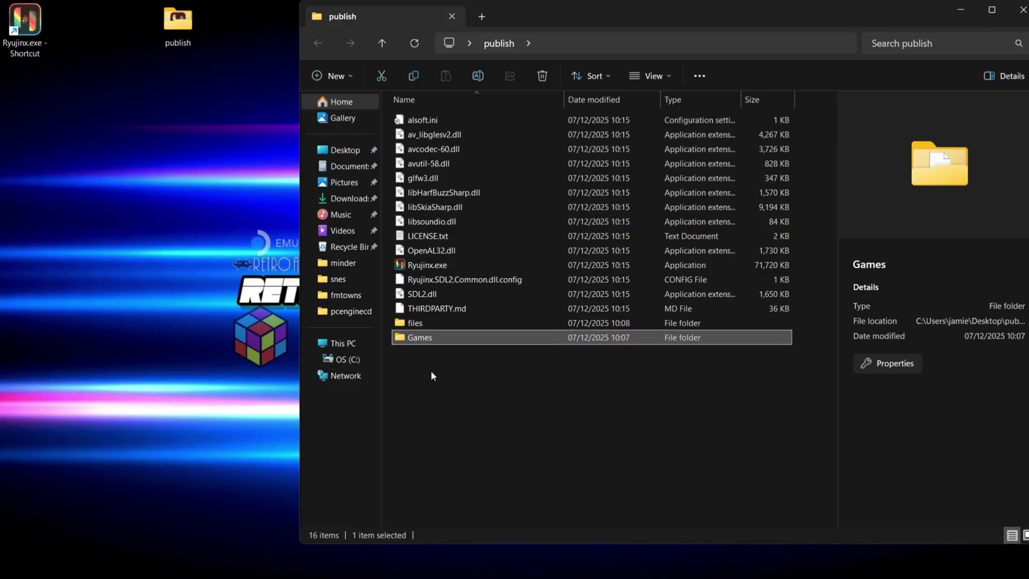
Check the files folder's firmware and keys and the five NSPs in Games
{"action": "double_click", "coordinate": [438, 326]}
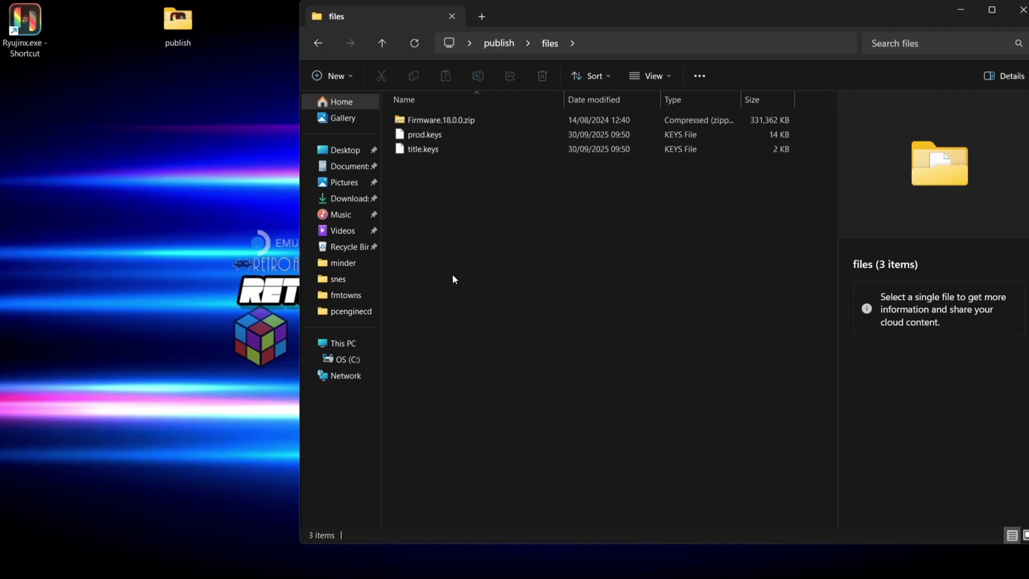
{"action": "left_click", "coordinate": [1020, 11]}
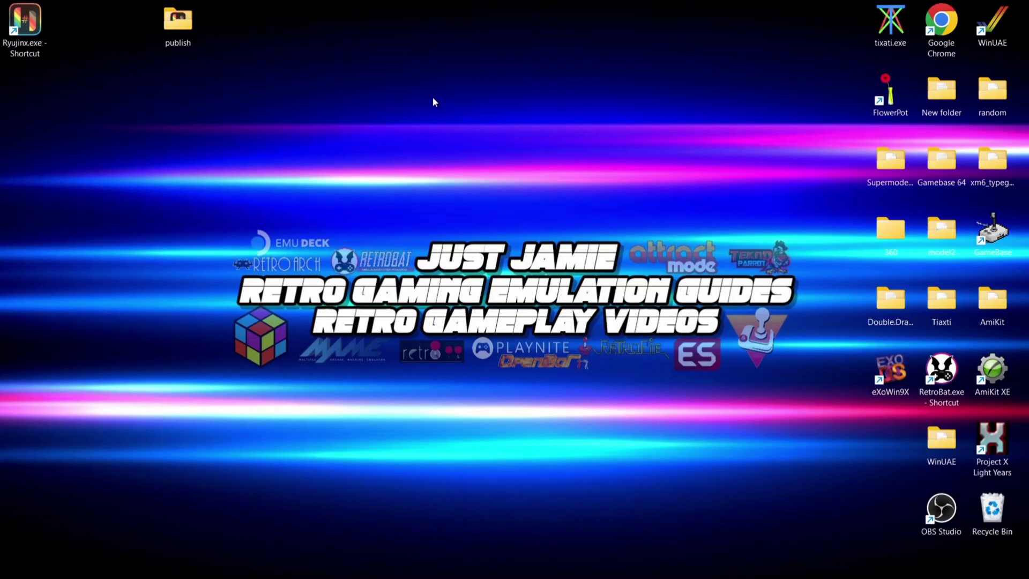
{"action": "double_click", "coordinate": [185, 39]}
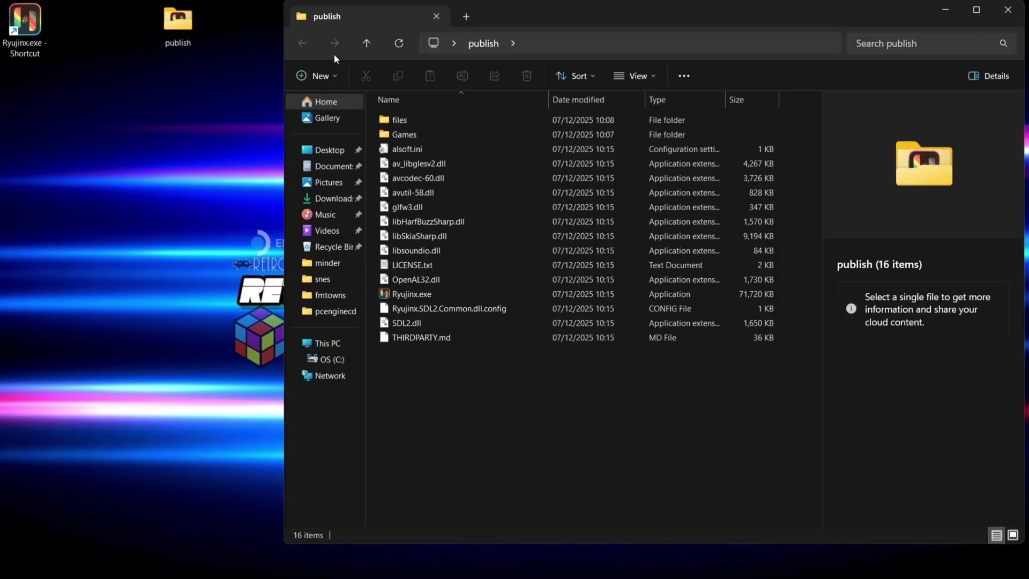
{"action": "double_click", "coordinate": [435, 135]}
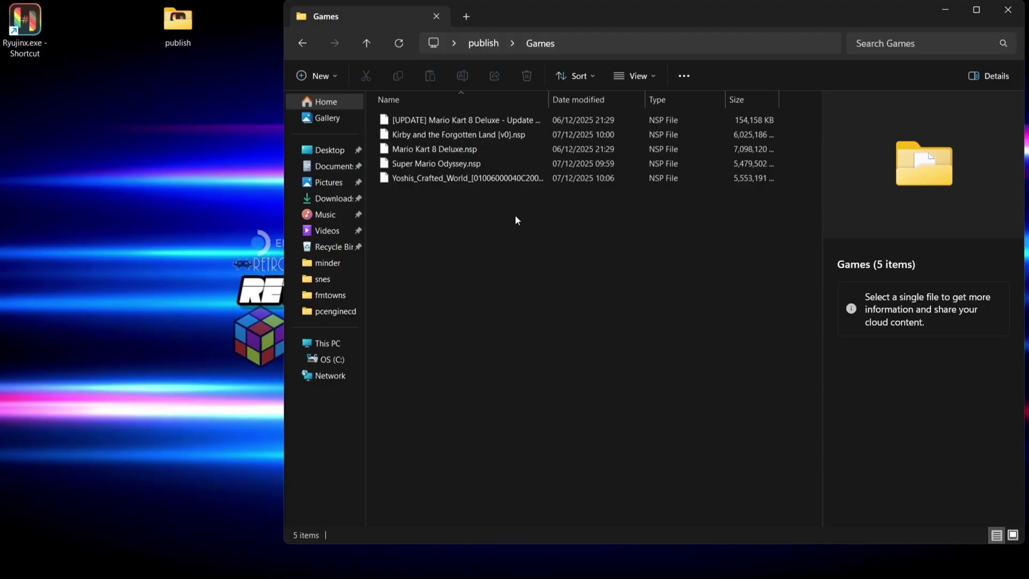
{"action": "left_click", "coordinate": [1007, 10]}
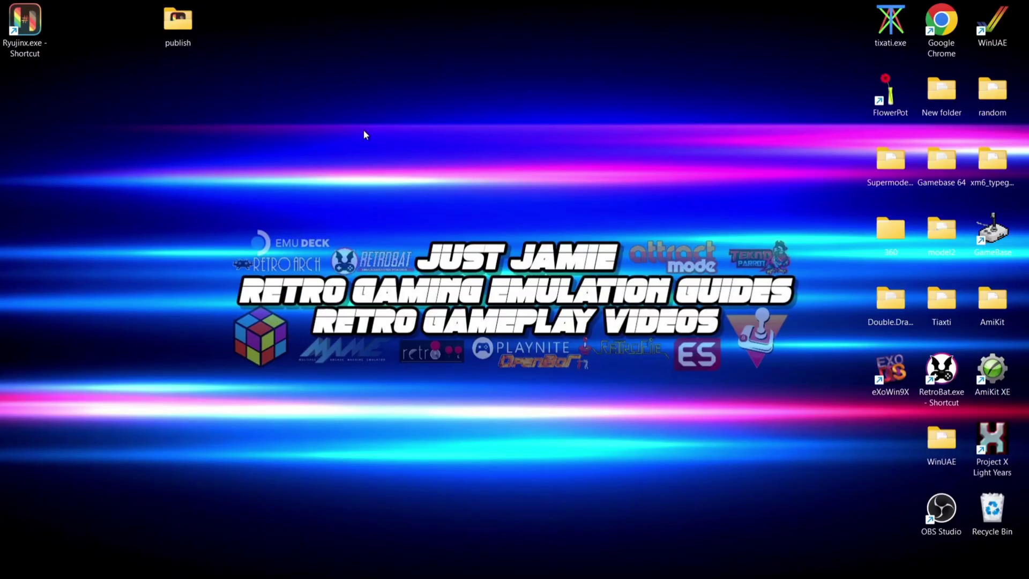
Run Ryujinx once, dismiss the Keys not found error, close it, and open This PC
{"action": "double_click", "coordinate": [19, 40]}
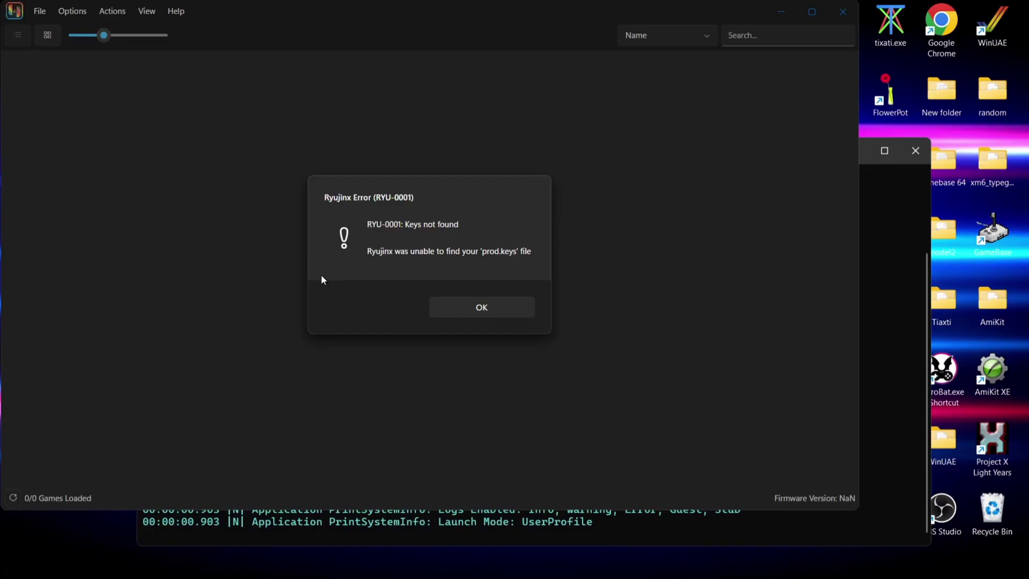
{"action": "left_click", "coordinate": [458, 307]}
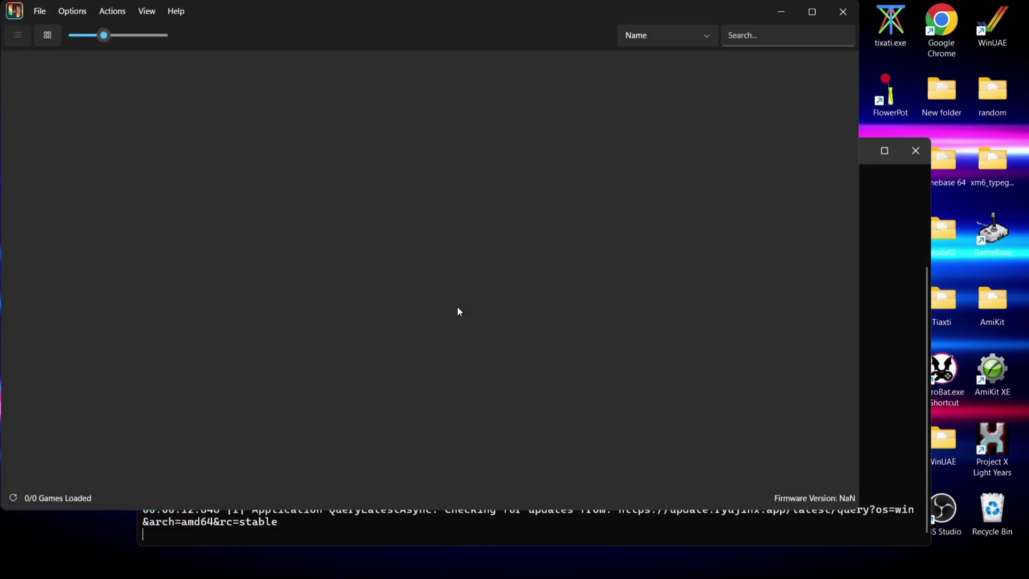
{"action": "left_click", "coordinate": [838, 11]}
{"action": "key", "text": "super+e"}
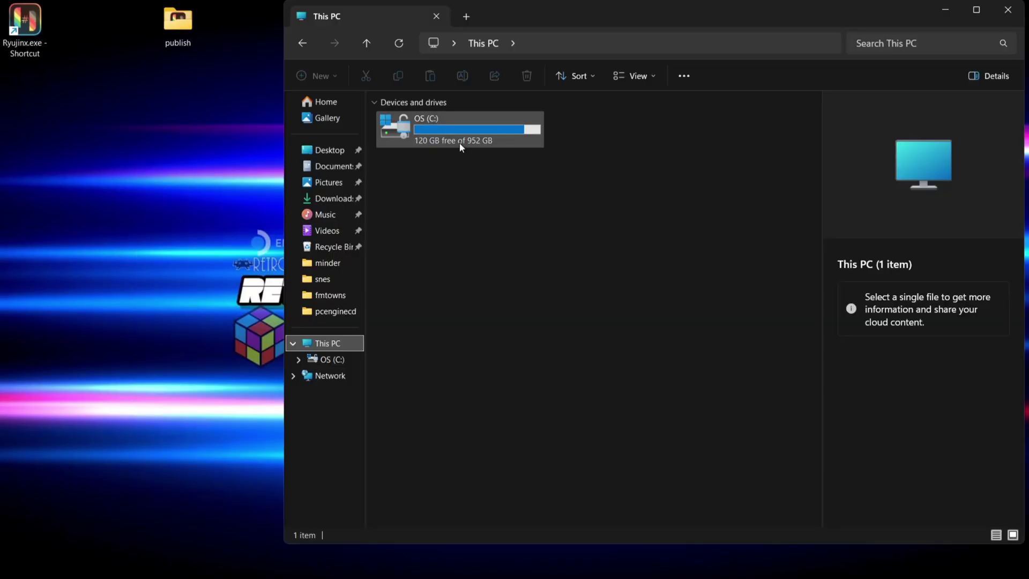
Browse to the AppData\Roaming\Ryujinx\system folder on the C: drive
{"action": "double_click", "coordinate": [459, 143]}
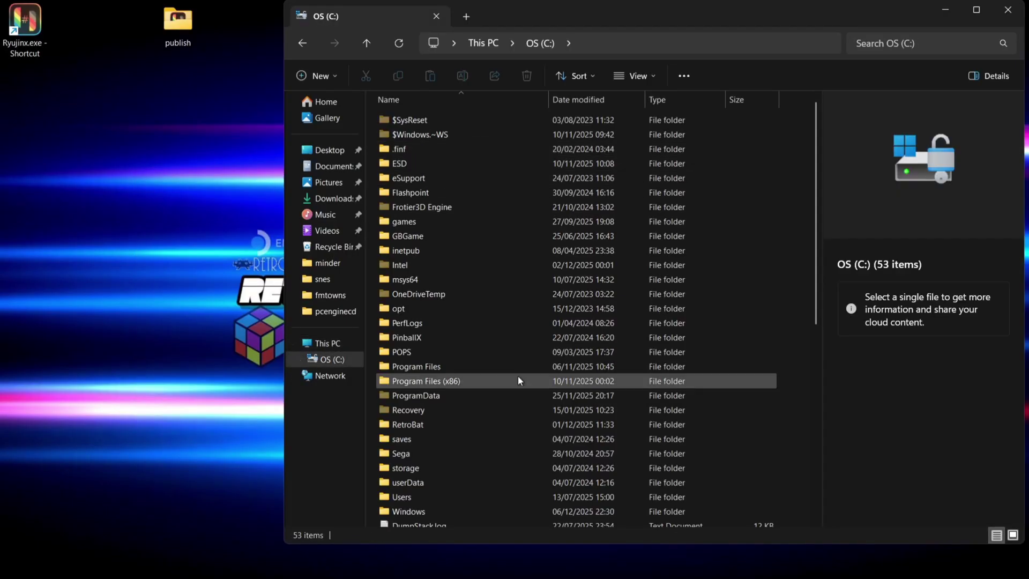
{"action": "double_click", "coordinate": [456, 496]}
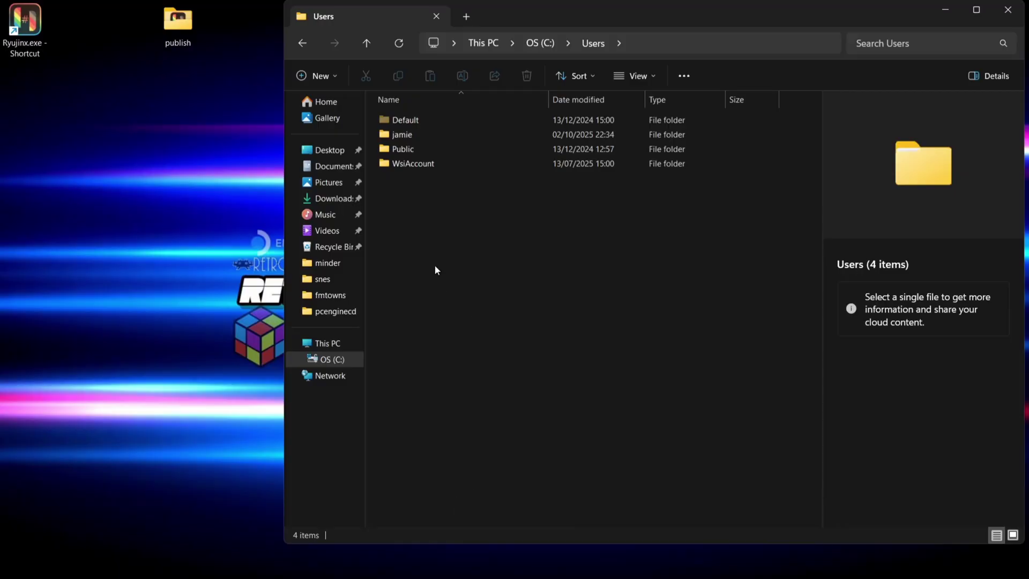
{"action": "double_click", "coordinate": [455, 134]}
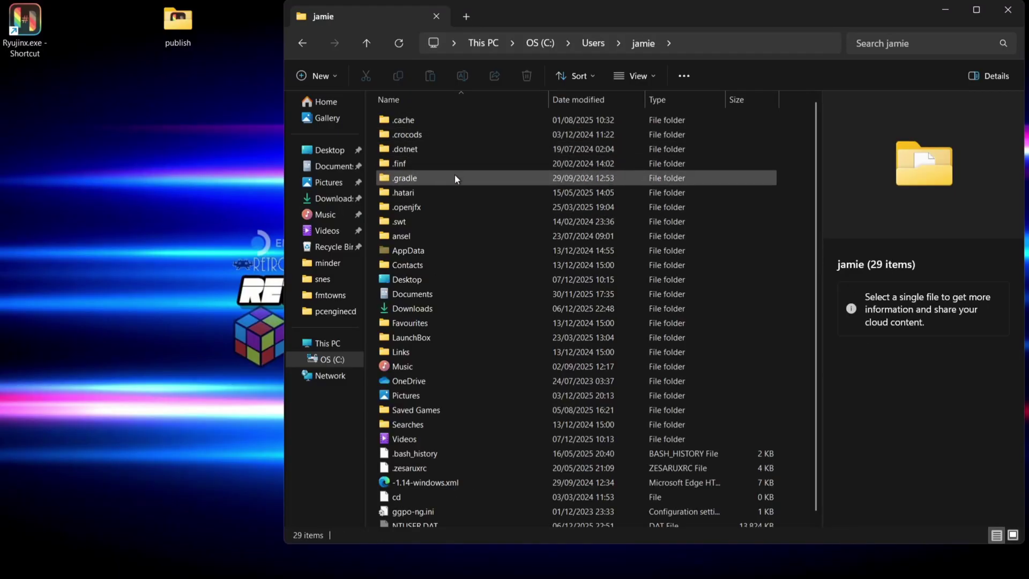
{"action": "double_click", "coordinate": [442, 248]}
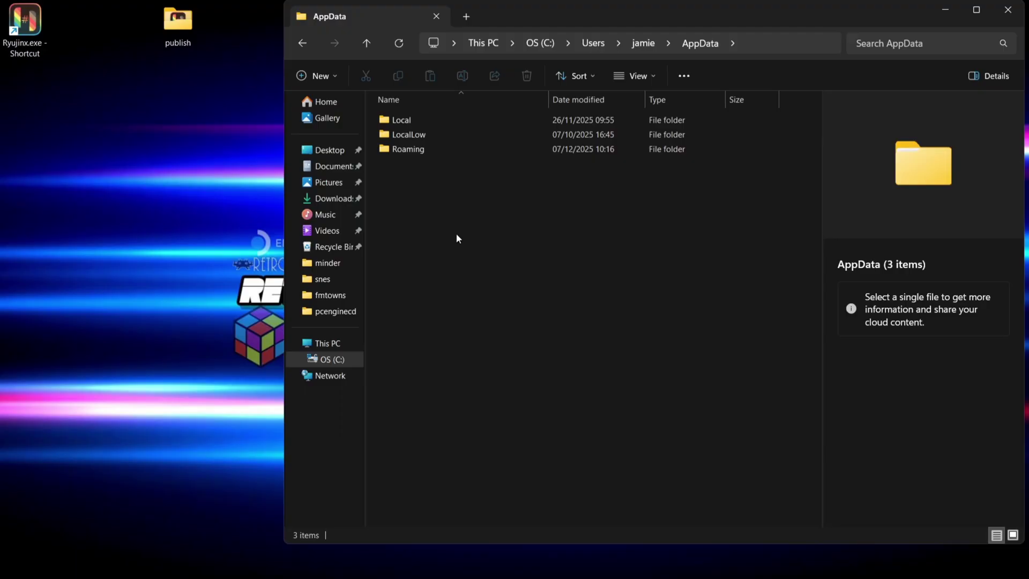
{"action": "double_click", "coordinate": [433, 149]}
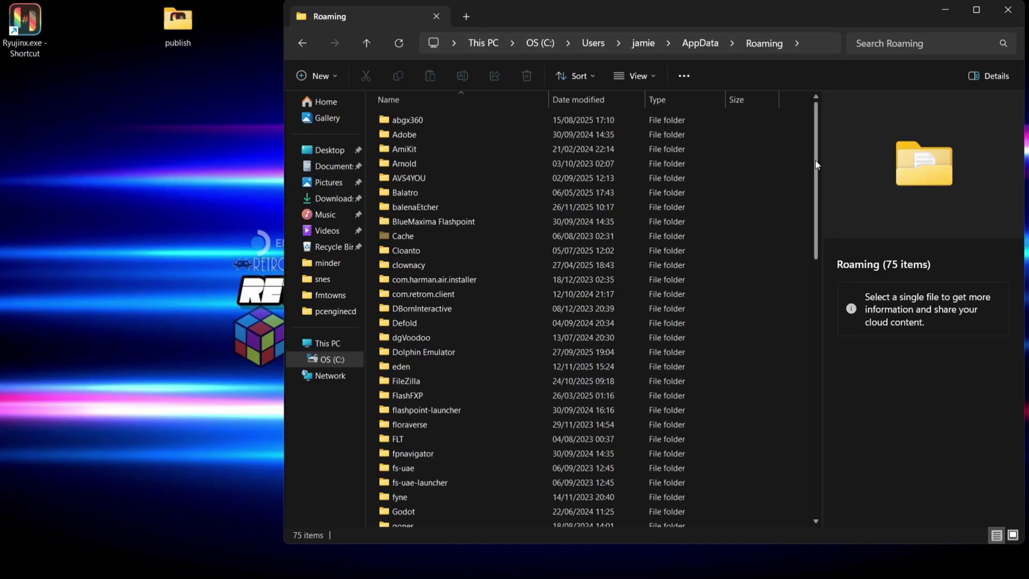
{"action": "scroll", "coordinate": [821, 227], "scroll_direction": "down", "scroll_amount": 9}
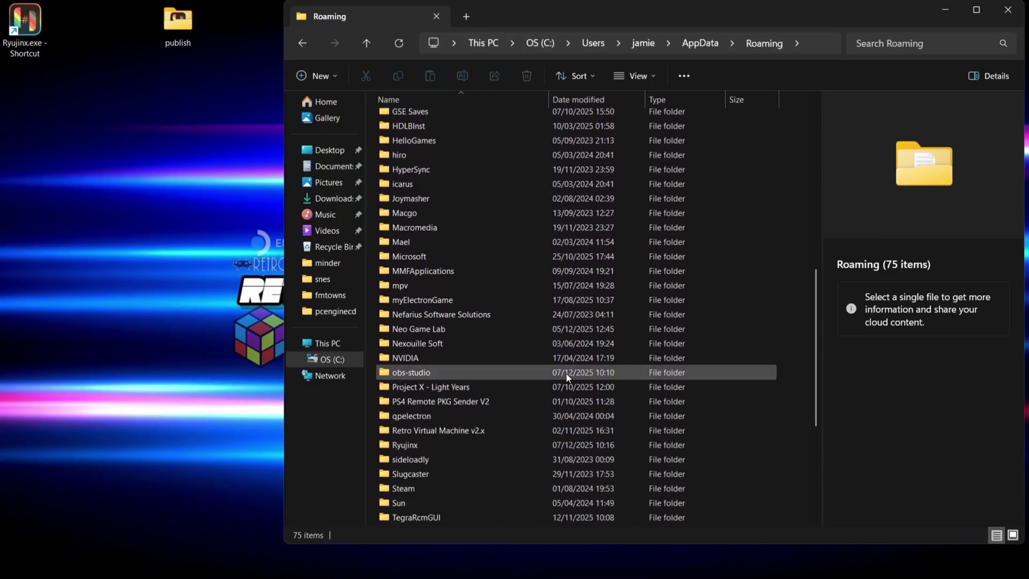
{"action": "double_click", "coordinate": [538, 445]}
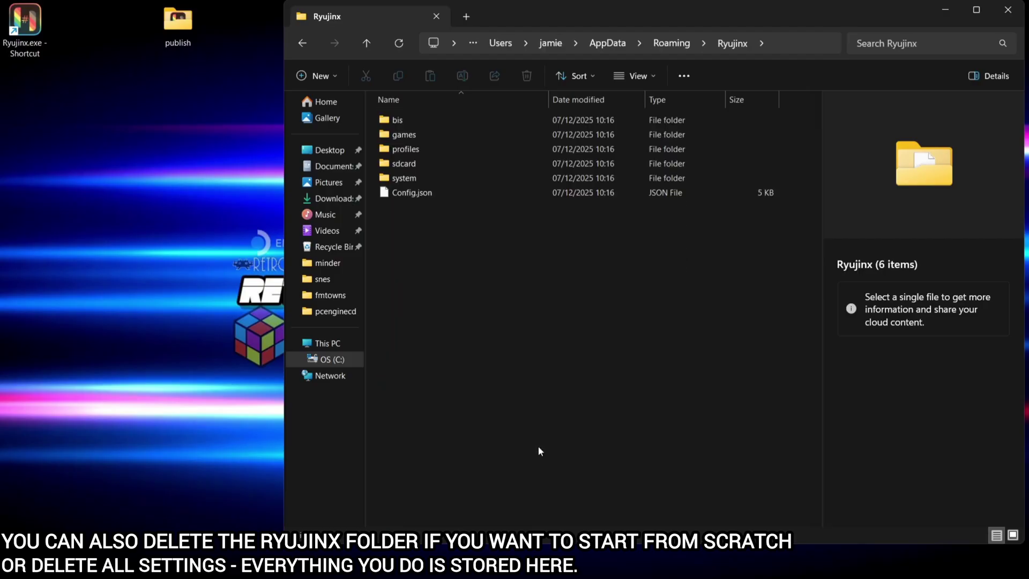
{"action": "double_click", "coordinate": [420, 178]}
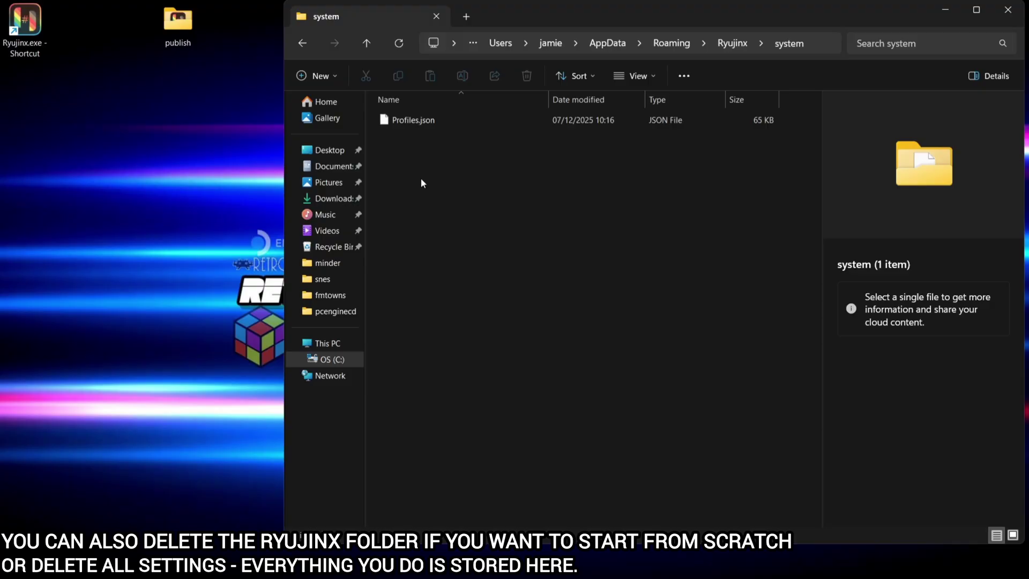
Copy prod.keys and title.keys from publish\files and paste them into the Ryujinx system folder
{"action": "double_click", "coordinate": [178, 22]}
{"action": "left_click_drag", "start_coordinate": [570, 2], "coordinate": [959, 64]}
{"action": "double_click", "coordinate": [828, 171]}
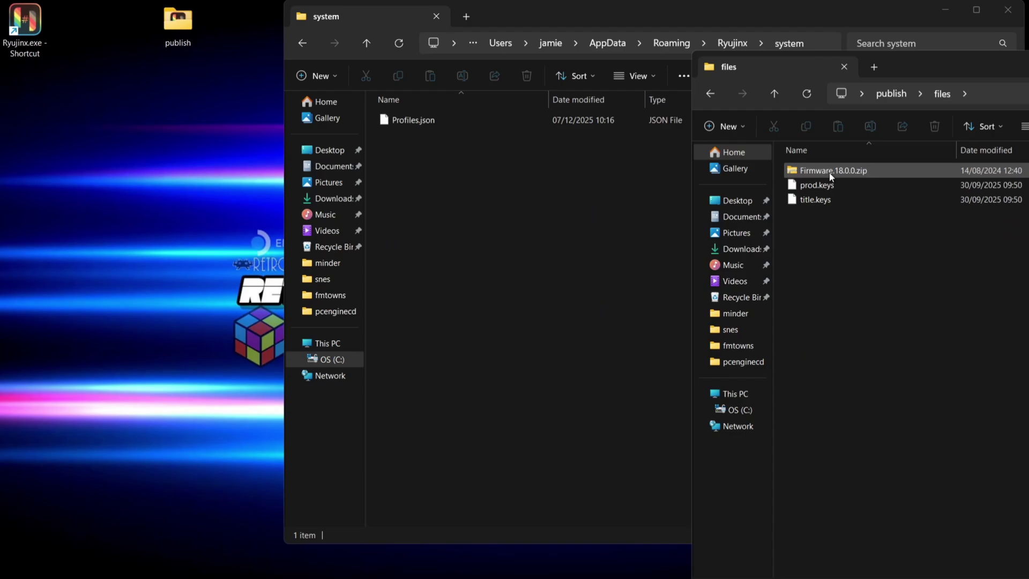
{"action": "left_click_drag", "start_coordinate": [830, 217], "coordinate": [820, 189]}
{"action": "right_click", "coordinate": [821, 189]}
{"action": "right_click", "coordinate": [821, 189]}
{"action": "left_click", "coordinate": [651, 212]}
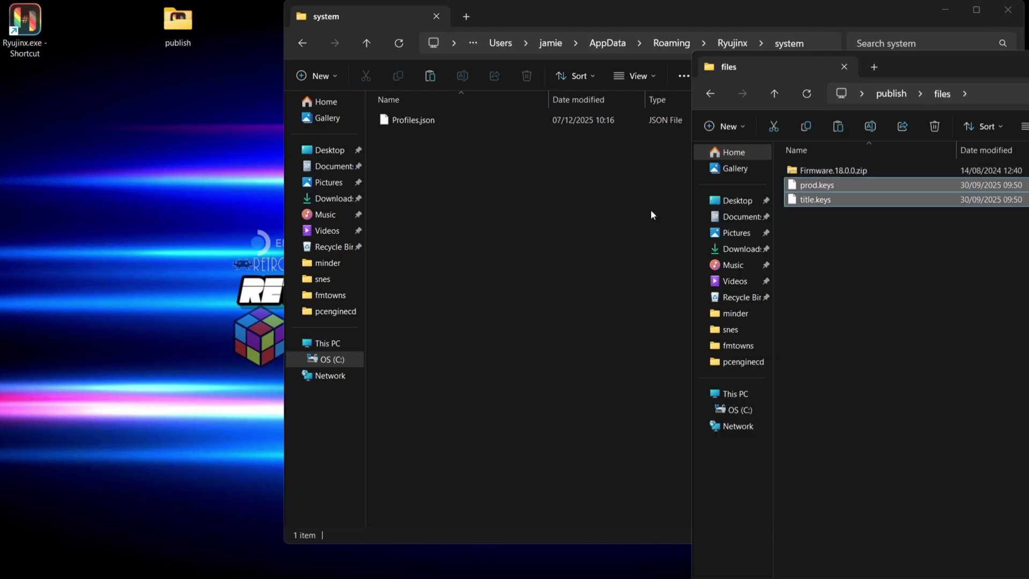
{"action": "left_click", "coordinate": [651, 211]}
{"action": "right_click", "coordinate": [538, 204]}
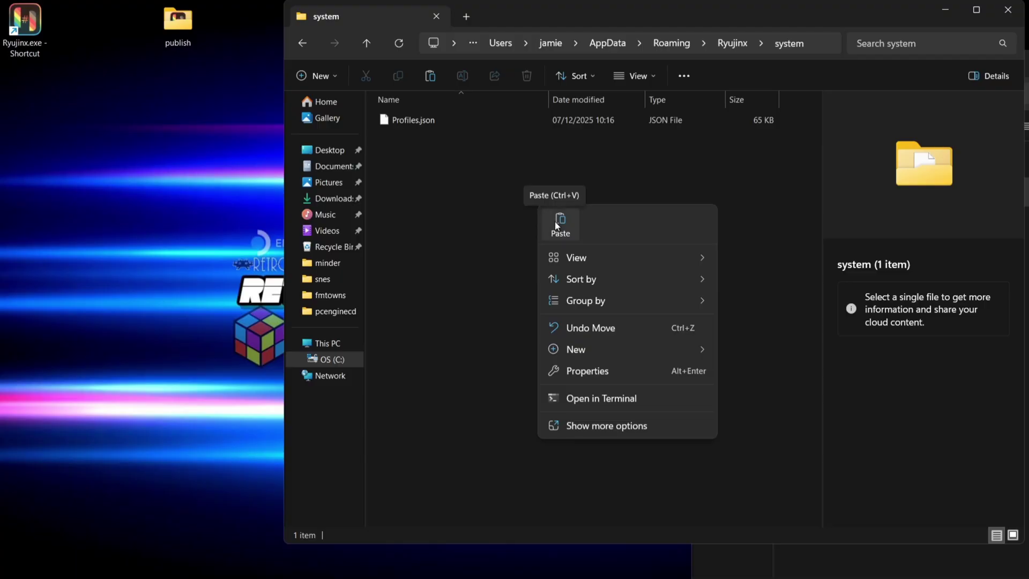
{"action": "left_click", "coordinate": [554, 220]}
{"action": "left_click", "coordinate": [1007, 10]}
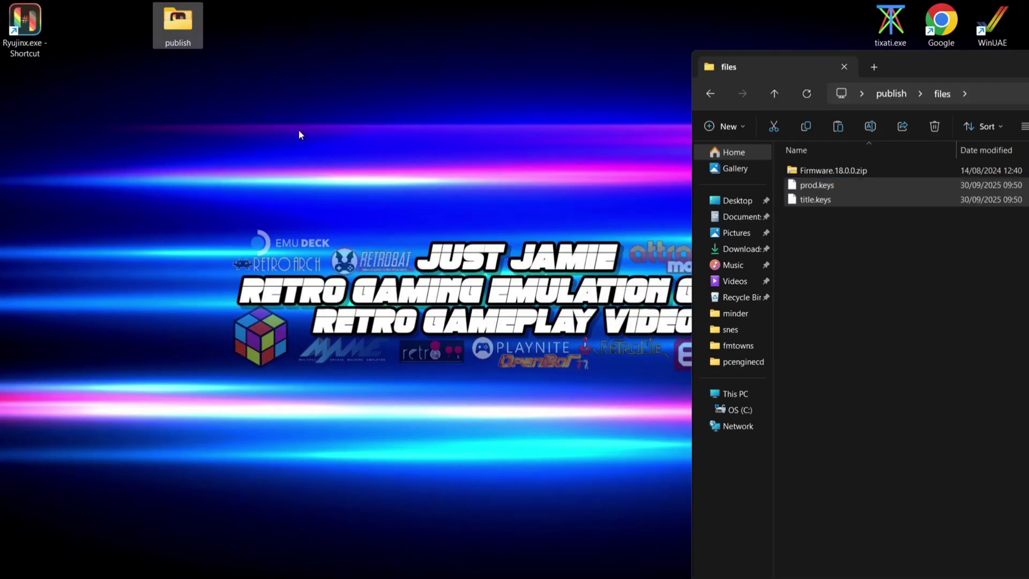
Launch Ryujinx from the desktop shortcut and move its main window down and right
{"action": "double_click", "coordinate": [30, 48]}
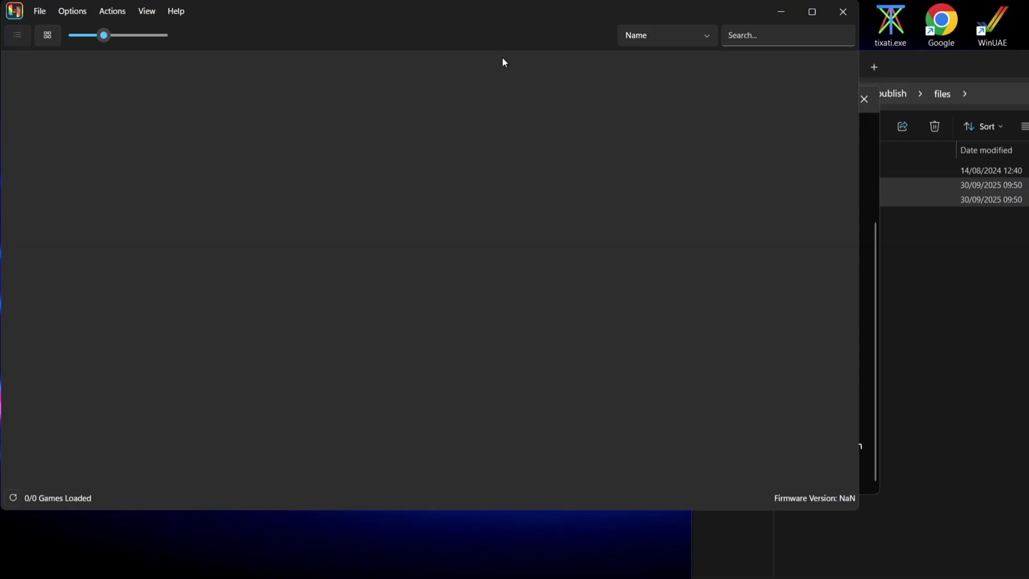
{"action": "left_click_drag", "start_coordinate": [363, 14], "coordinate": [445, 63]}
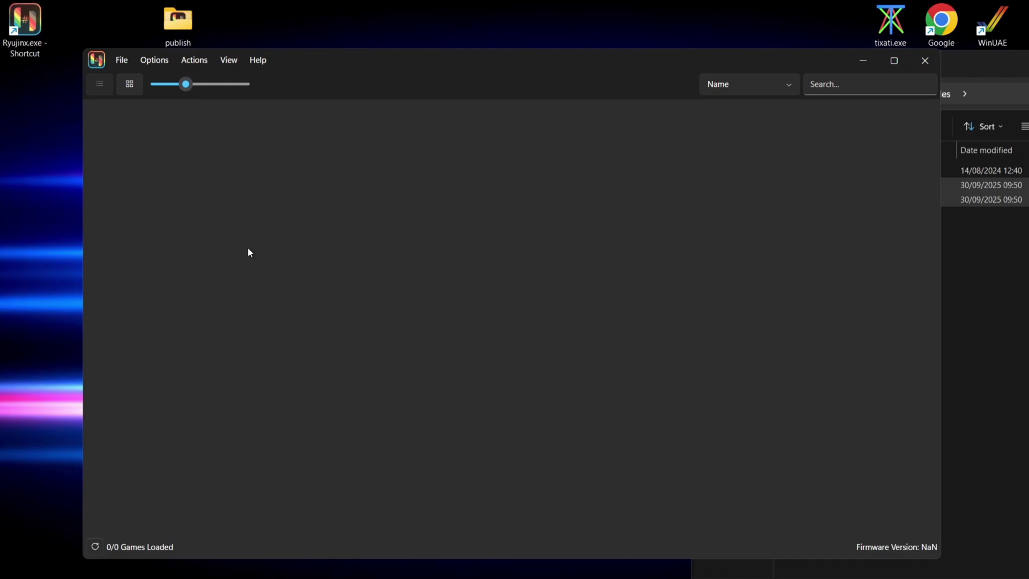
Install firmware 18.0.0 from Desktop\publish\files\Firmware.18.0.0.zip and confirm
{"action": "left_click", "coordinate": [191, 57]}
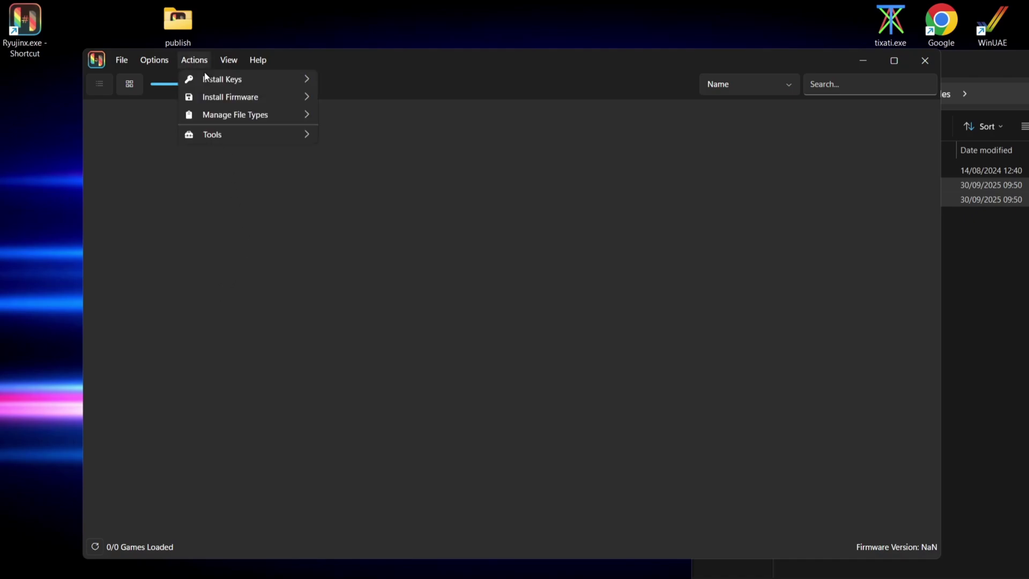
{"action": "mouse_move", "coordinate": [213, 99]}
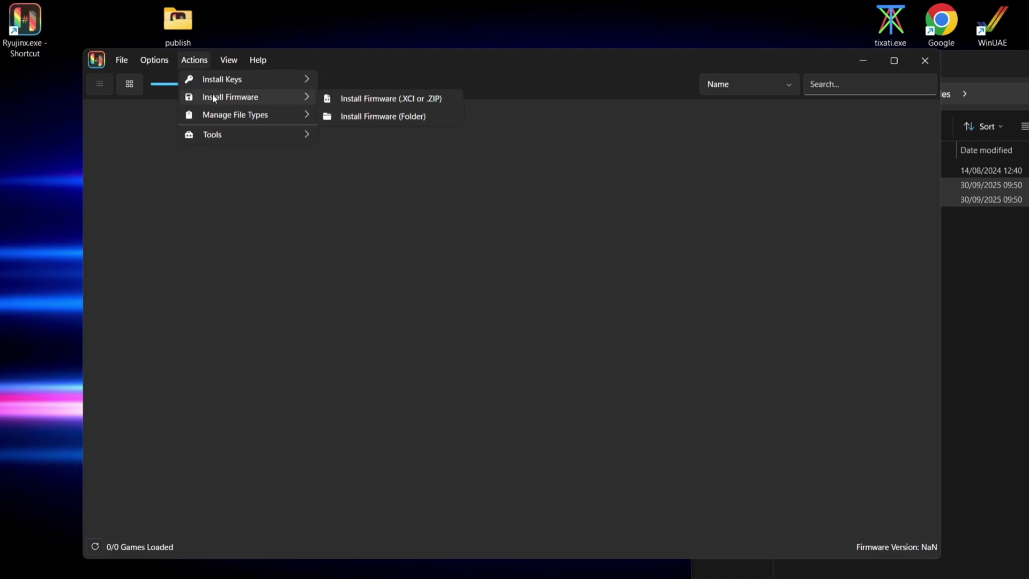
{"action": "left_click", "coordinate": [439, 98]}
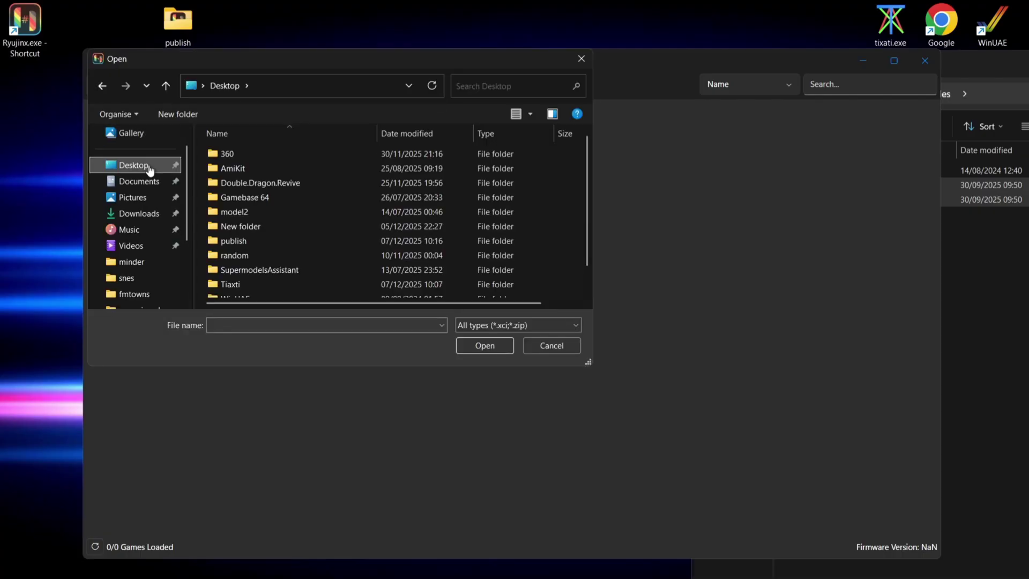
{"action": "left_click_drag", "start_coordinate": [589, 202], "coordinate": [590, 220]}
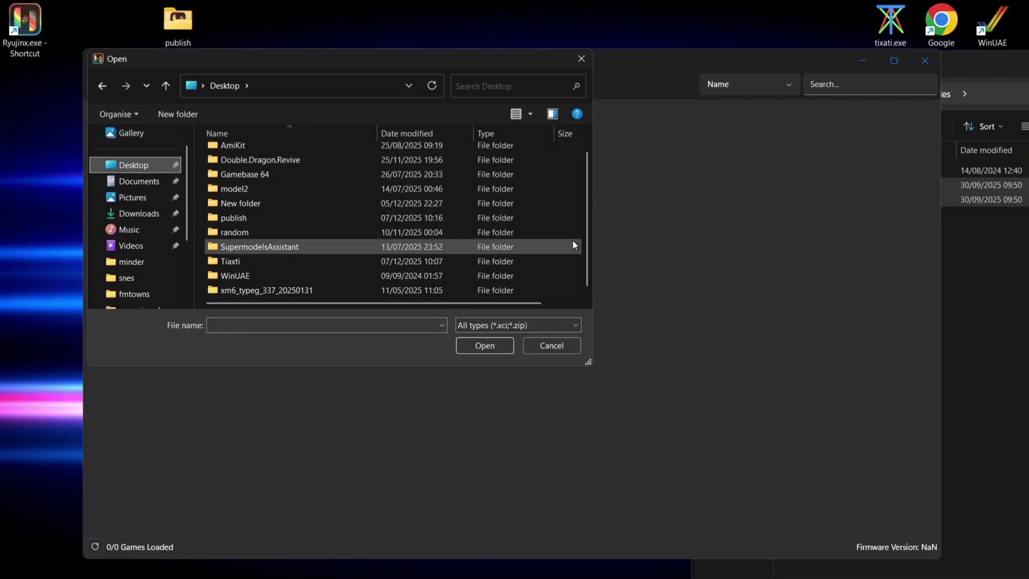
{"action": "double_click", "coordinate": [368, 219]}
{"action": "double_click", "coordinate": [265, 155]}
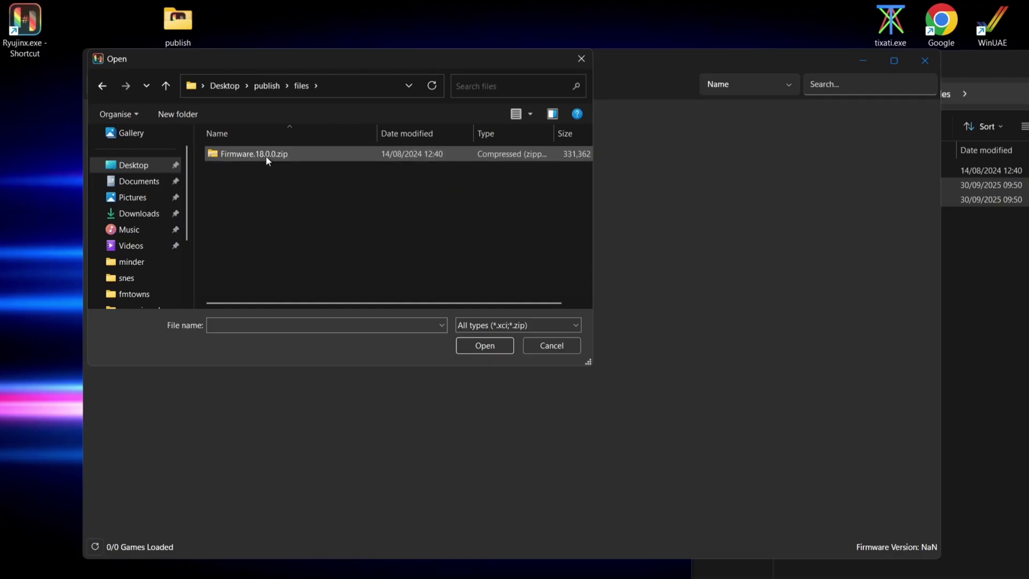
{"action": "double_click", "coordinate": [297, 154]}
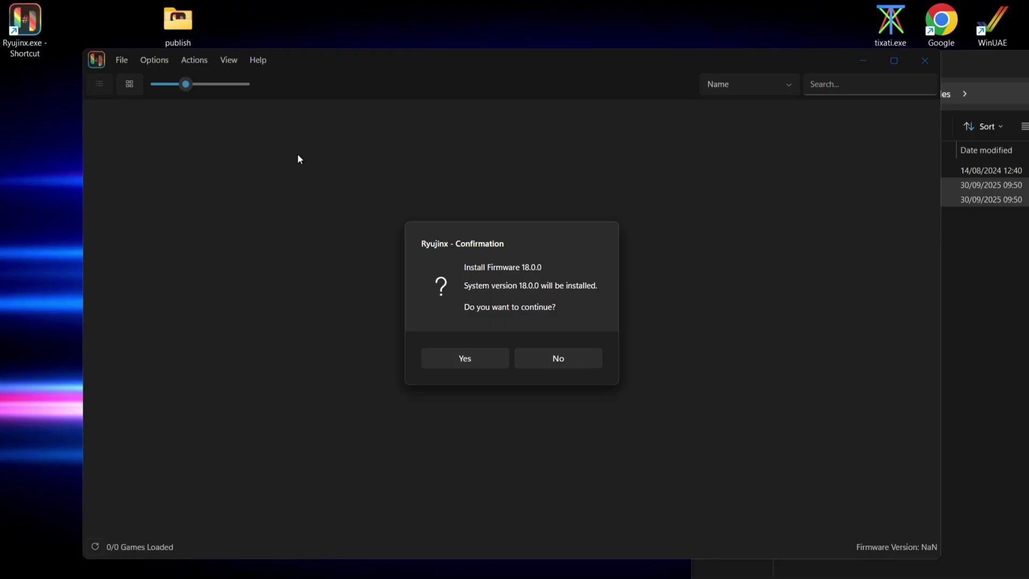
{"action": "left_click", "coordinate": [465, 358]}
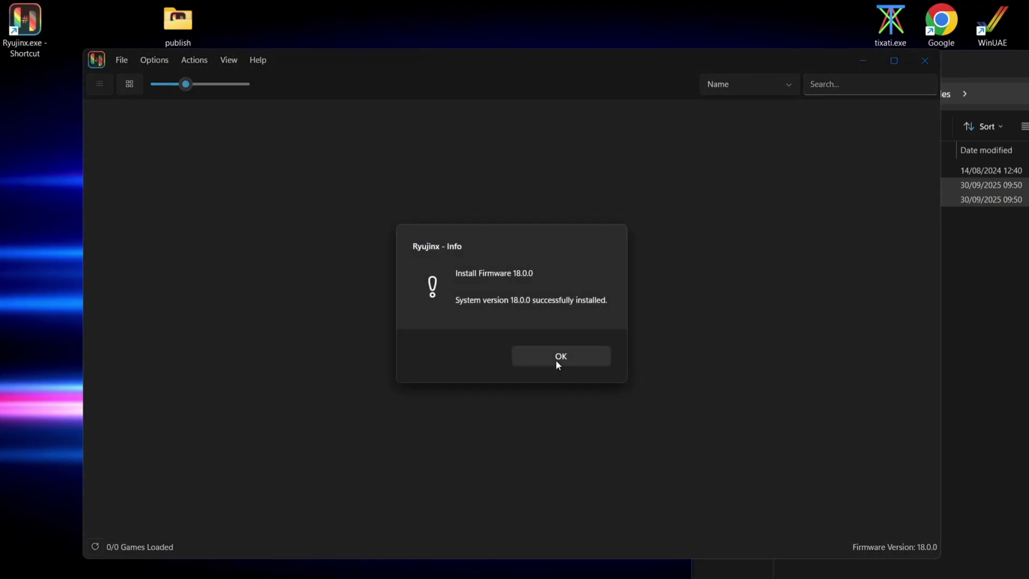
{"action": "left_click", "coordinate": [558, 364]}
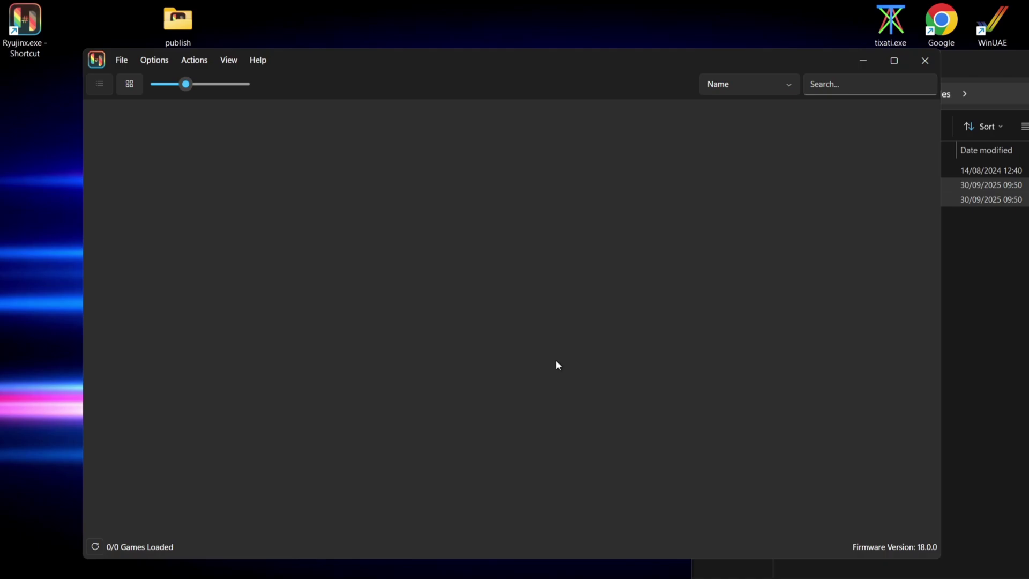
Add Desktop\publish\Games as a game directory in Settings, apply, and return to the library
{"action": "left_click", "coordinate": [149, 61]}
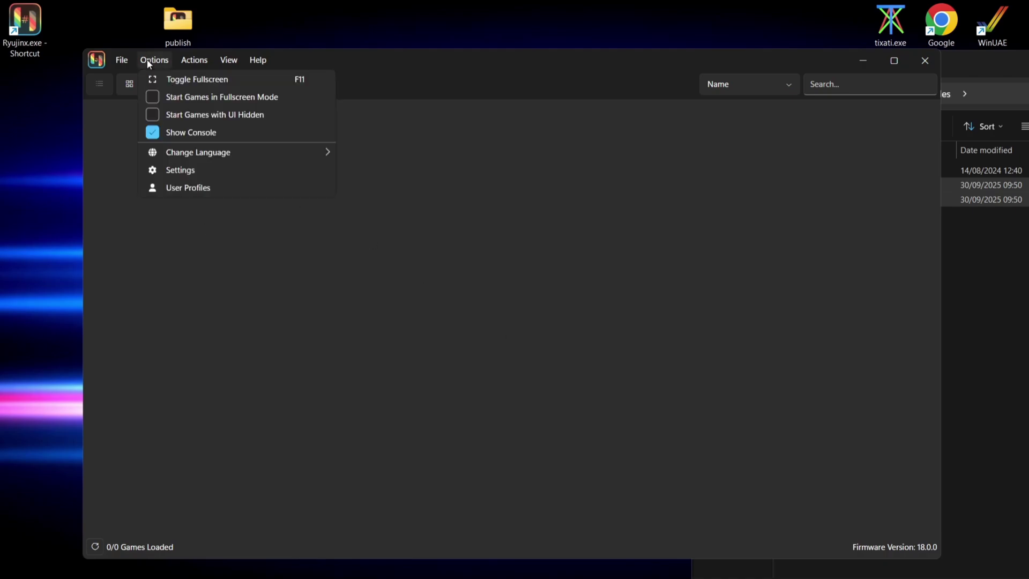
{"action": "left_click", "coordinate": [174, 171]}
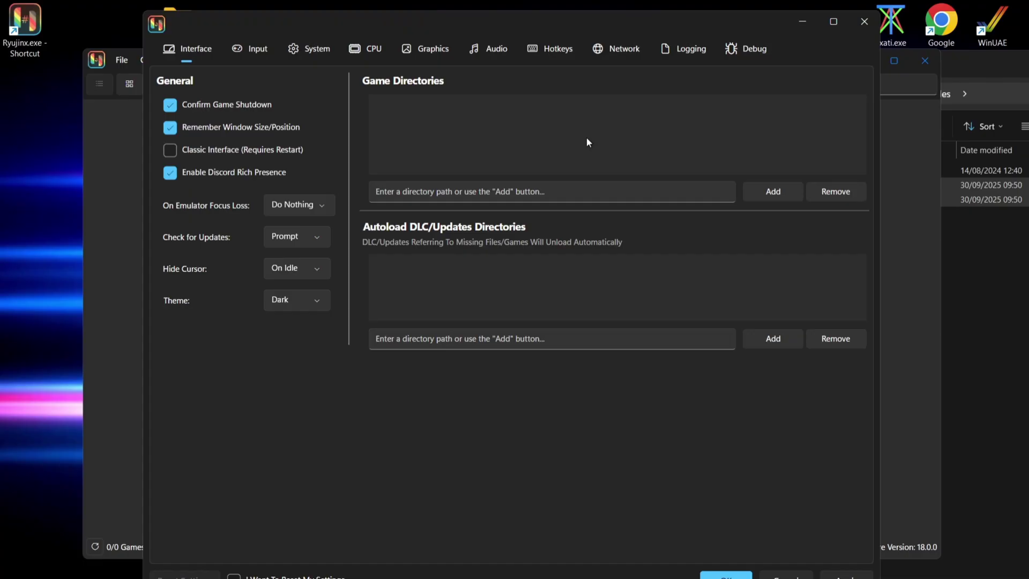
{"action": "left_click", "coordinate": [761, 196]}
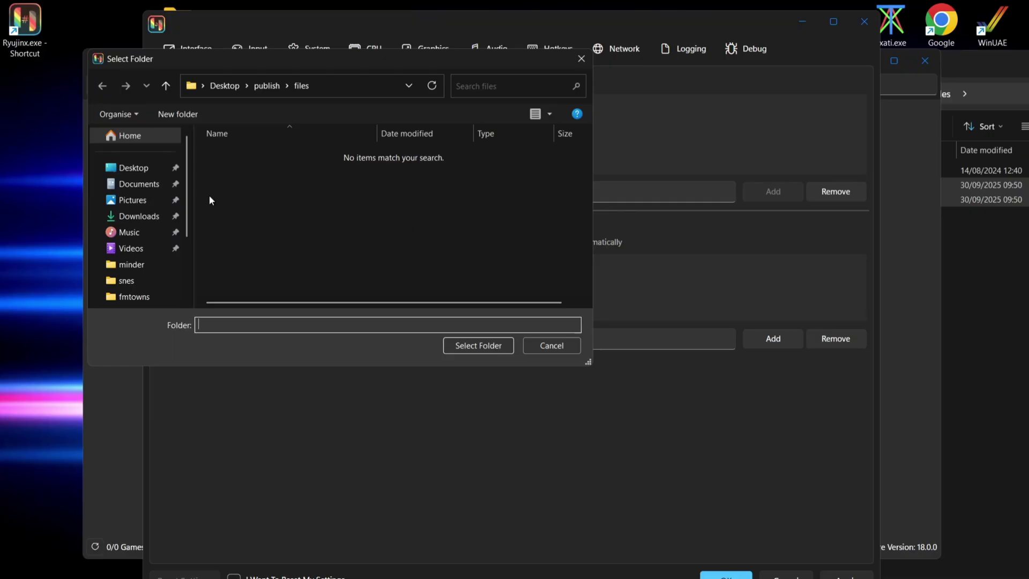
{"action": "left_click", "coordinate": [133, 168]}
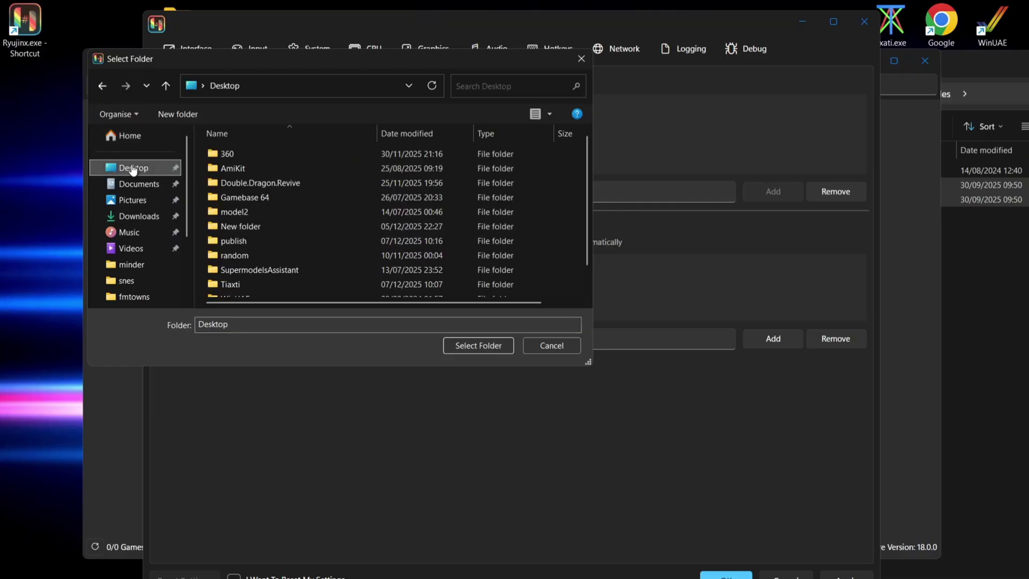
{"action": "double_click", "coordinate": [260, 240]}
{"action": "left_click", "coordinate": [247, 169]}
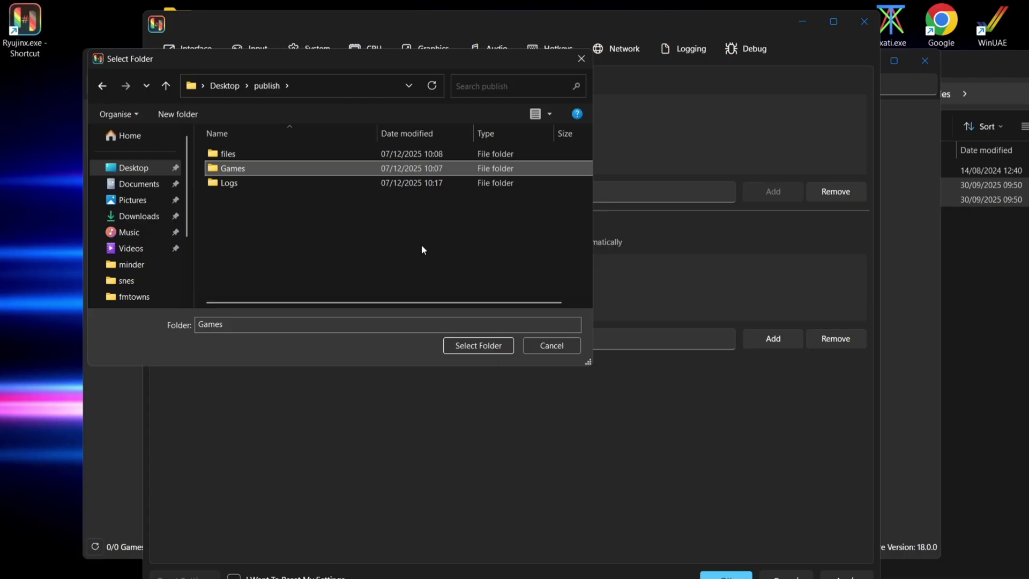
{"action": "left_click", "coordinate": [490, 345]}
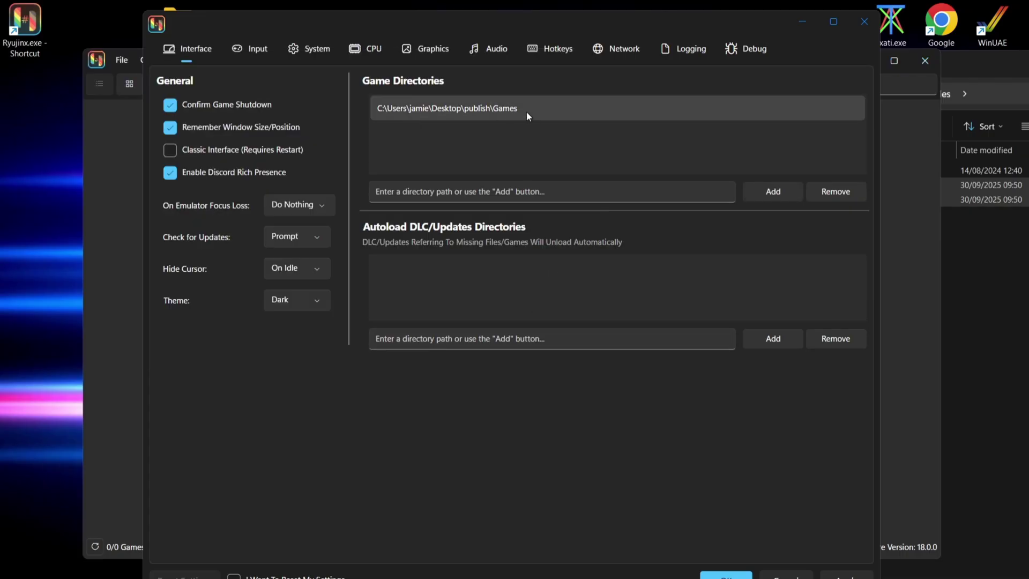
{"action": "left_click_drag", "start_coordinate": [661, 25], "coordinate": [653, 14]}
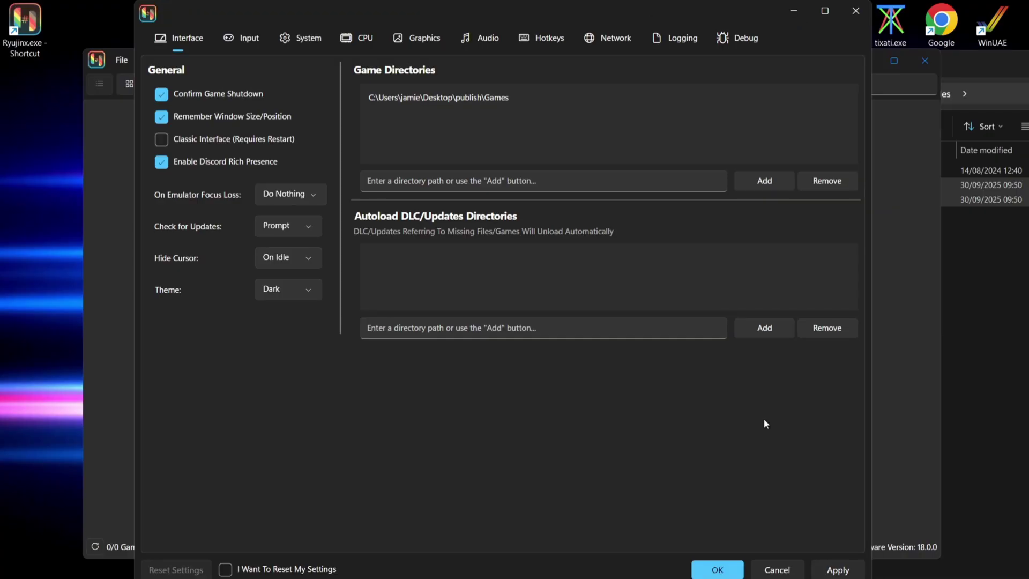
{"action": "left_click", "coordinate": [833, 571]}
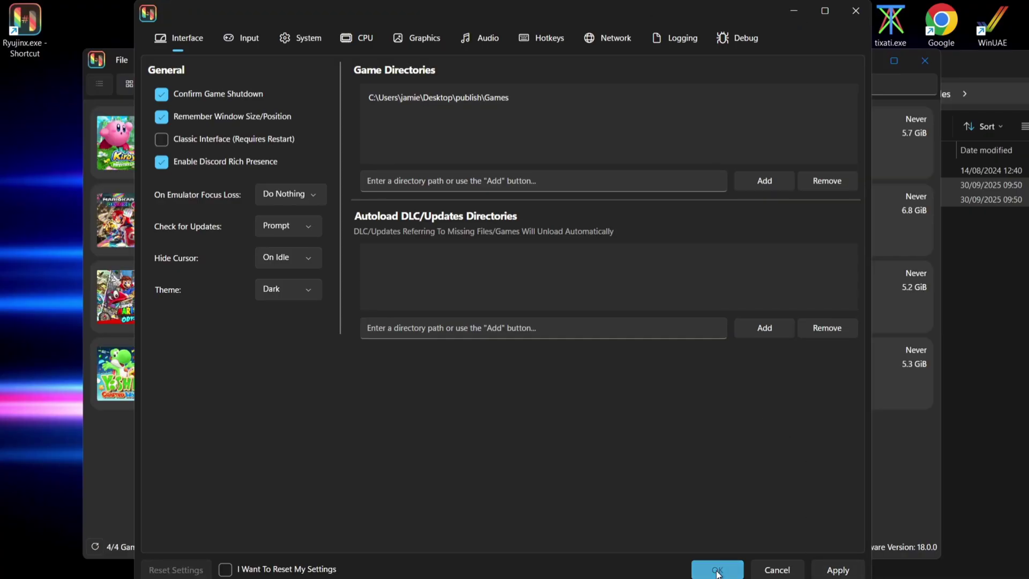
{"action": "left_click", "coordinate": [718, 571]}
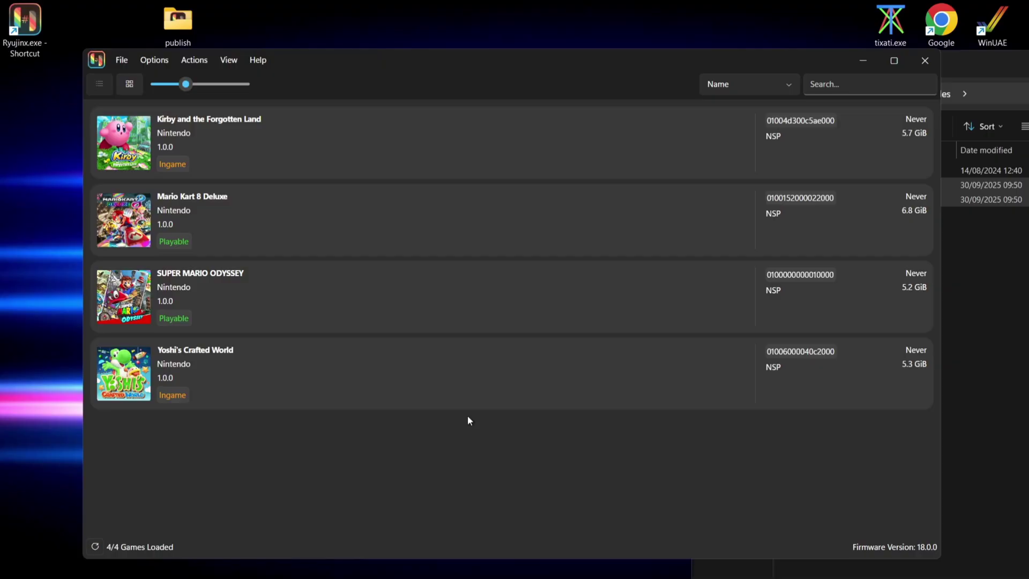
Set Player 1's input device to the Nintendo Switch Pro Controller in input settings
{"action": "left_click", "coordinate": [153, 60]}
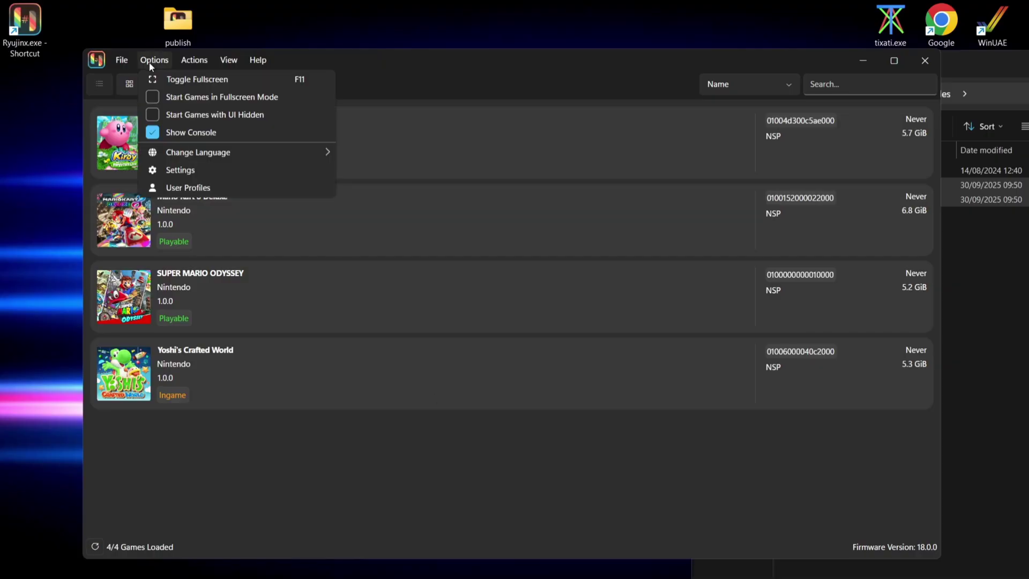
{"action": "left_click", "coordinate": [170, 169]}
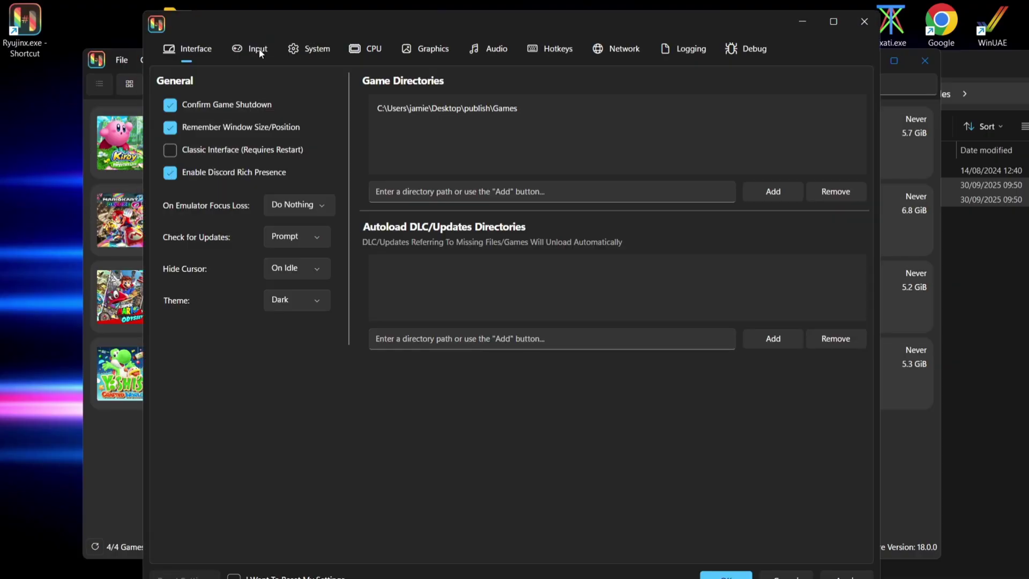
{"action": "left_click", "coordinate": [258, 49]}
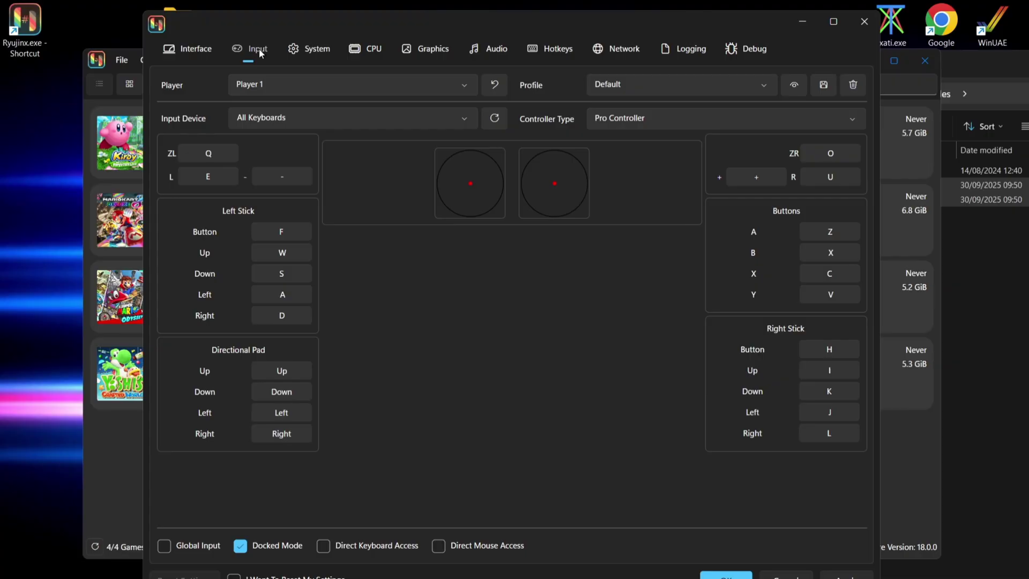
{"action": "left_click", "coordinate": [303, 118]}
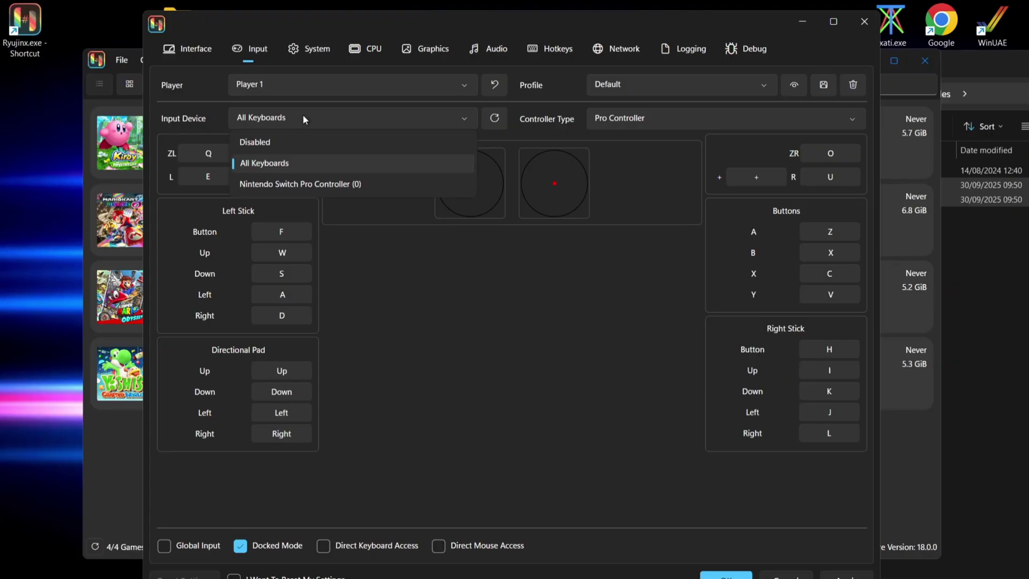
{"action": "left_click", "coordinate": [359, 184]}
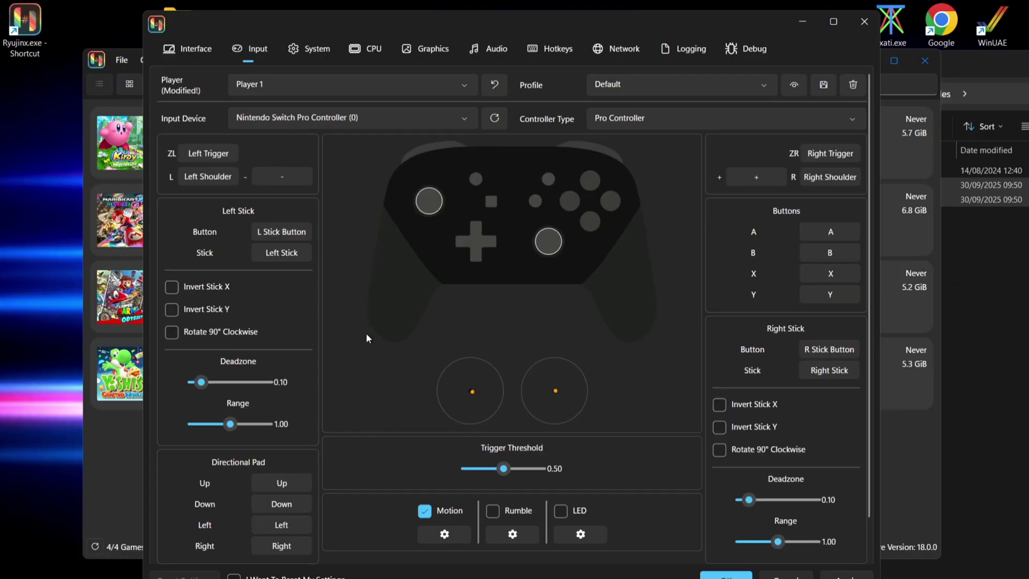
Save the controller mapping as an input profile named 'switch'
{"action": "left_click", "coordinate": [667, 86]}
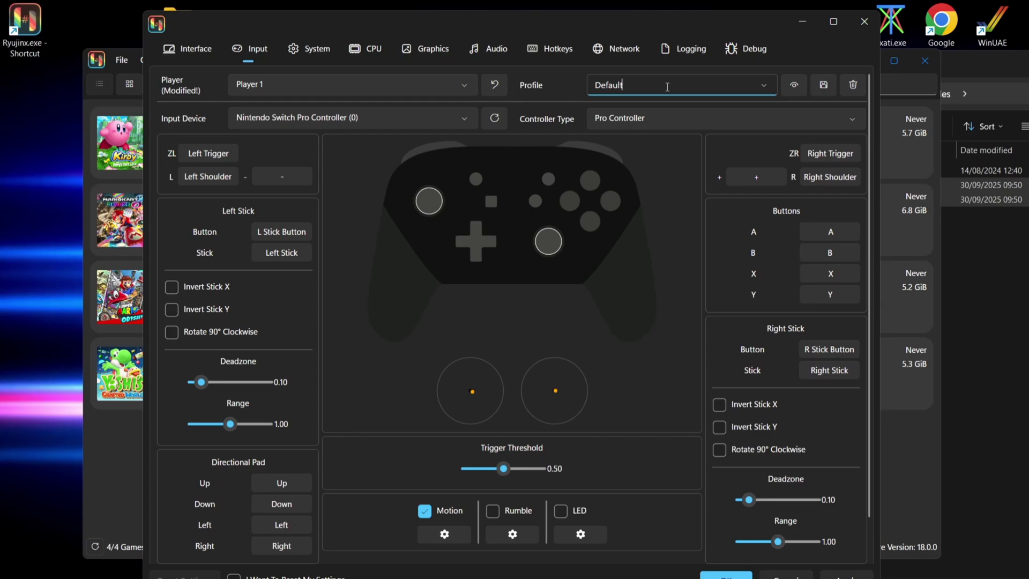
{"action": "left_click_drag", "start_coordinate": [667, 86], "coordinate": [537, 87]}
{"action": "type", "text": "switch"}
{"action": "left_click", "coordinate": [825, 86]}
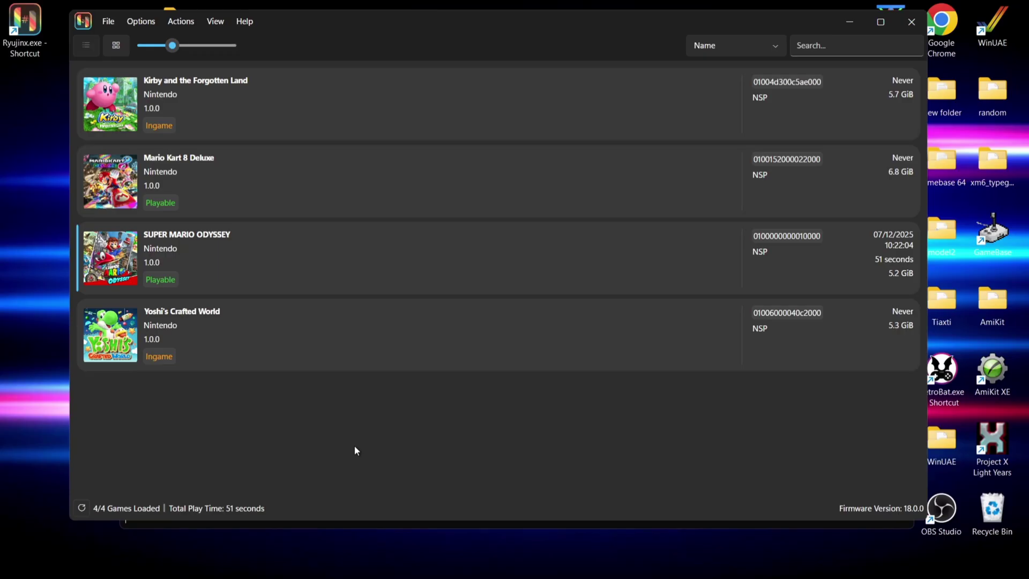
Create a Super Mario Odyssey custom configuration with Nintendo Switch Pro Controller (0) input, then apply and save
{"action": "right_click", "coordinate": [176, 272]}
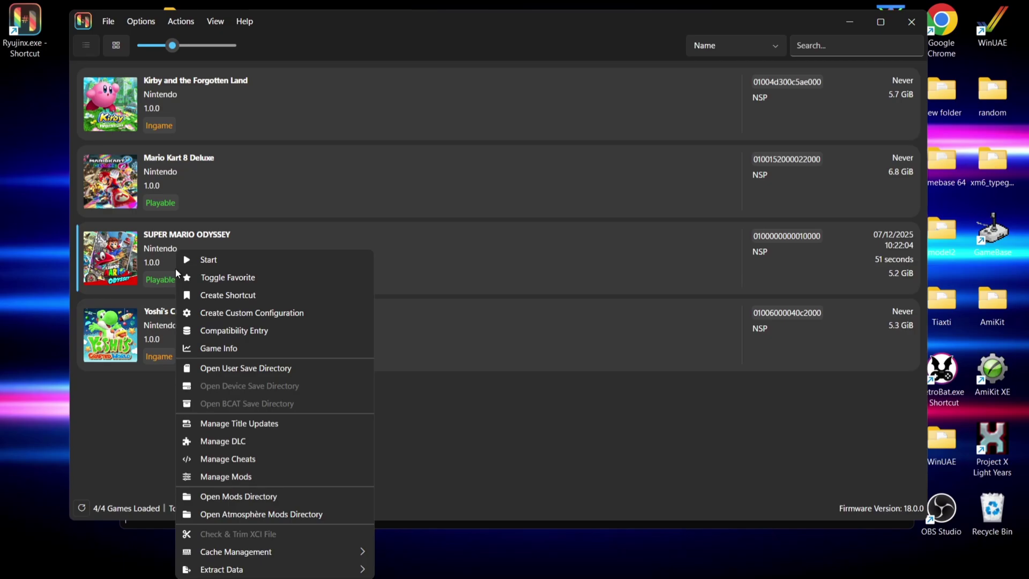
{"action": "left_click", "coordinate": [217, 311]}
{"action": "left_click", "coordinate": [172, 197]}
{"action": "left_click", "coordinate": [449, 53]}
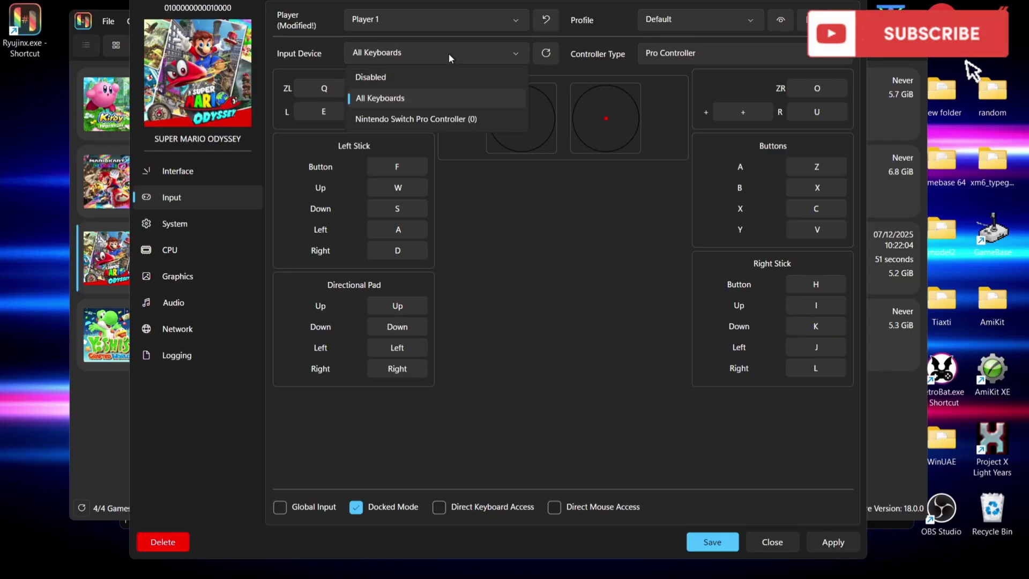
{"action": "left_click", "coordinate": [453, 120]}
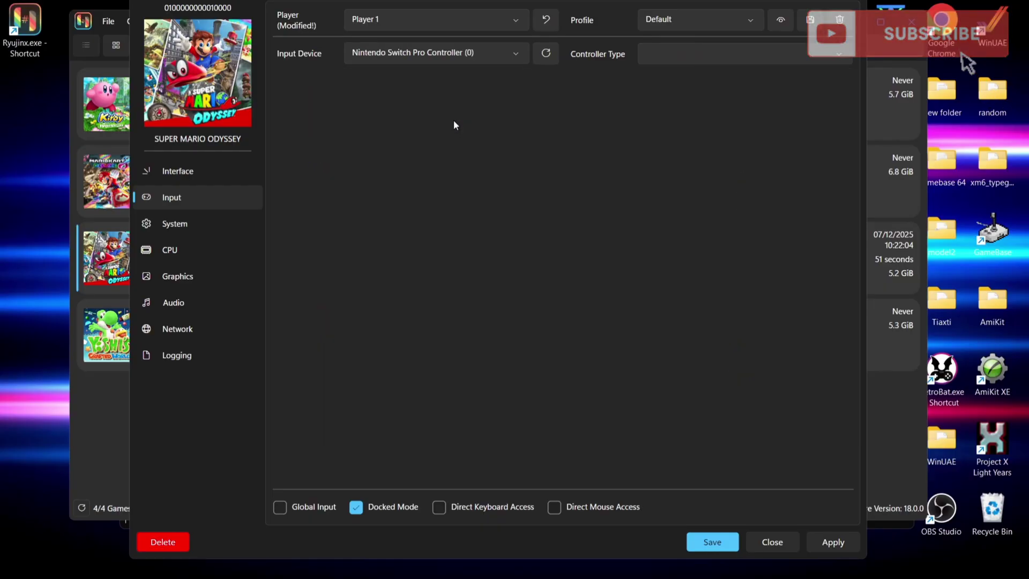
{"action": "left_click", "coordinate": [833, 543]}
{"action": "left_click", "coordinate": [714, 543]}
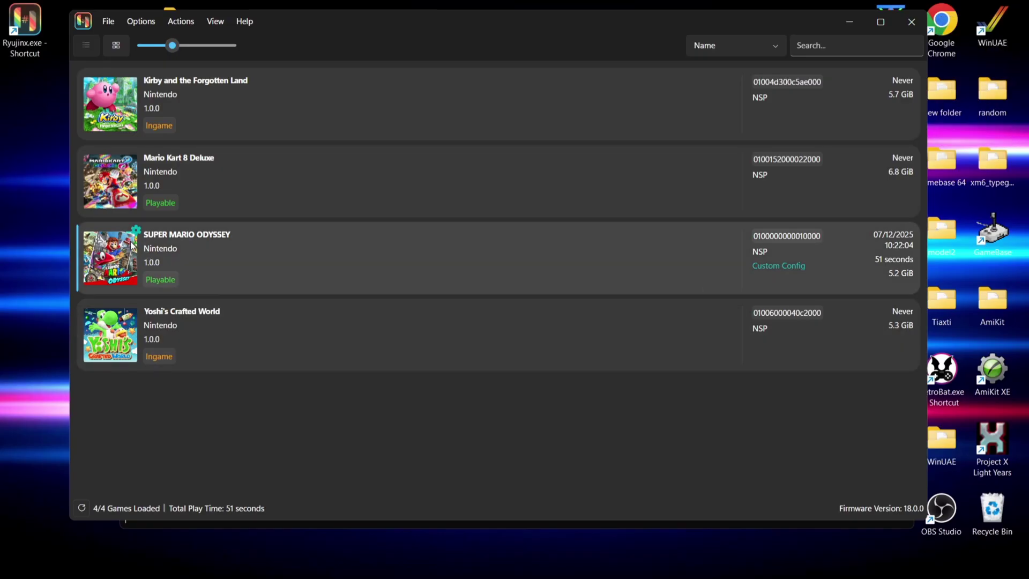
Launch Super Mario Odyssey from the game list and switch it to fullscreen
{"action": "right_click", "coordinate": [169, 253]}
{"action": "left_click", "coordinate": [208, 260]}
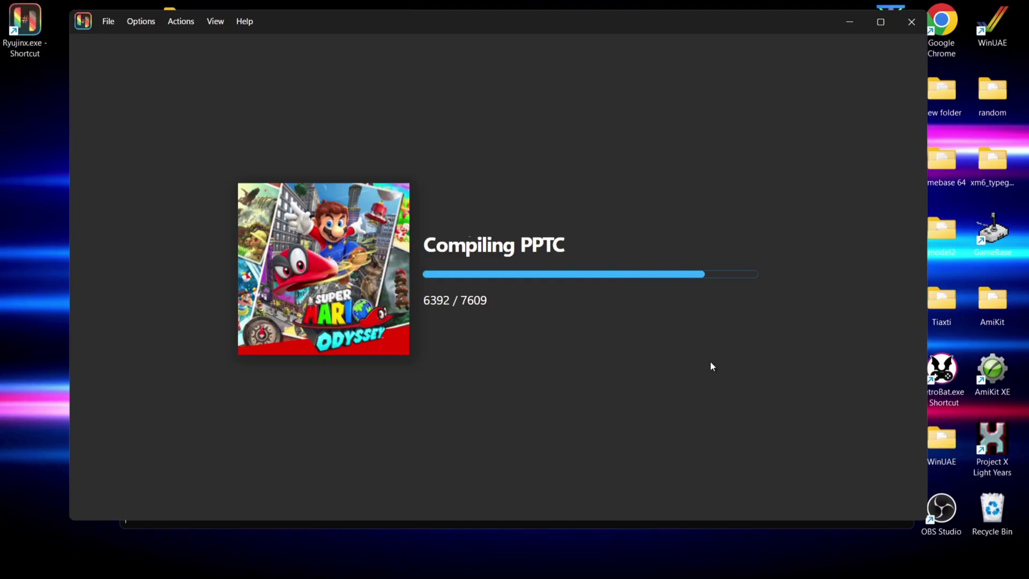
{"action": "key", "text": "alt+Return"}
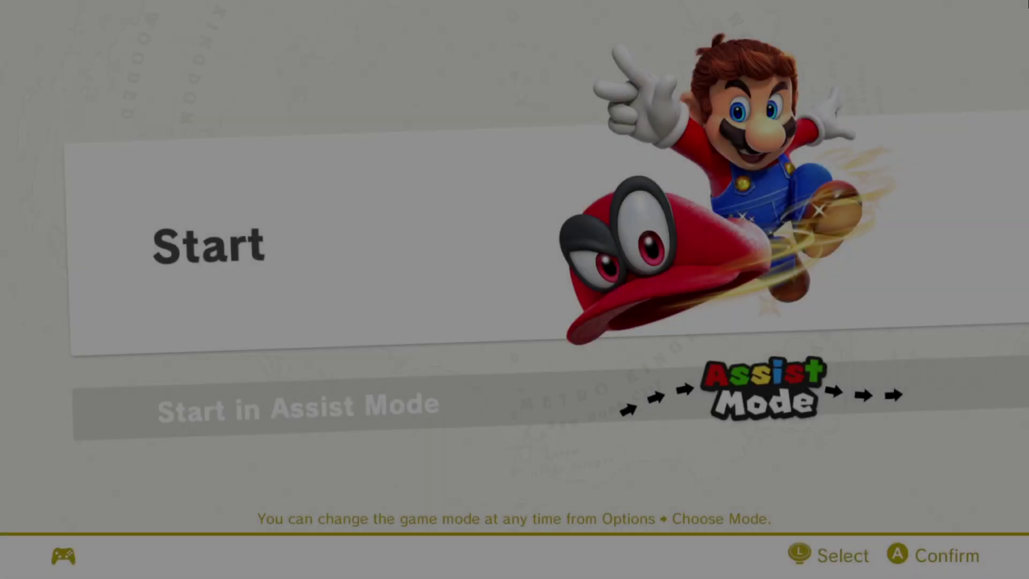
Start a normal game (not Assist Mode) and play into the opening cutscene
{"action": "key", "text": "Down"}
{"action": "key", "text": "Up"}
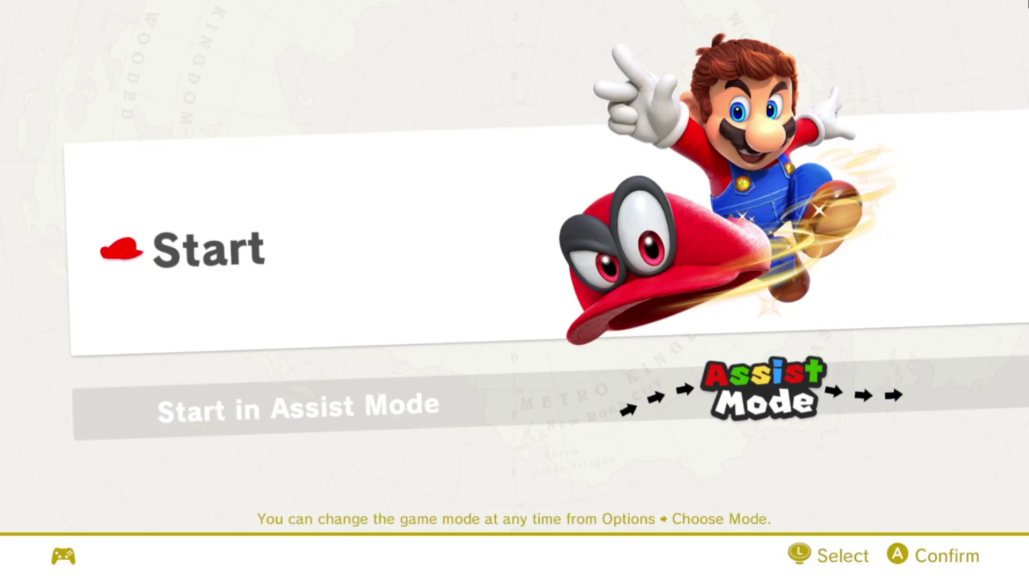
{"action": "key", "text": "Return"}
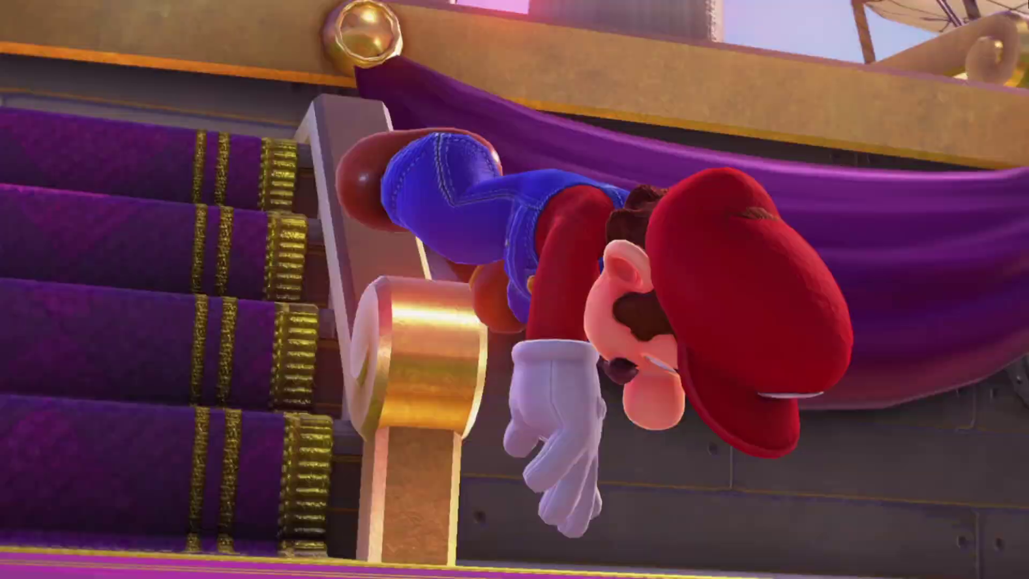
{"action": "key", "text": "Return"}
{"action": "key", "text": "Return"}
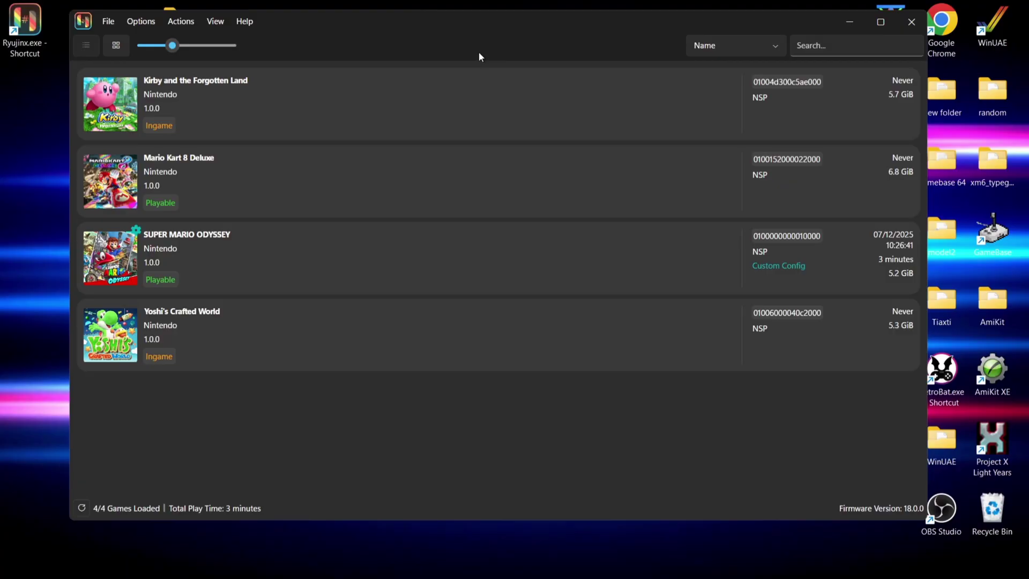
{"action": "left_click_drag", "start_coordinate": [439, 23], "coordinate": [674, 39]}
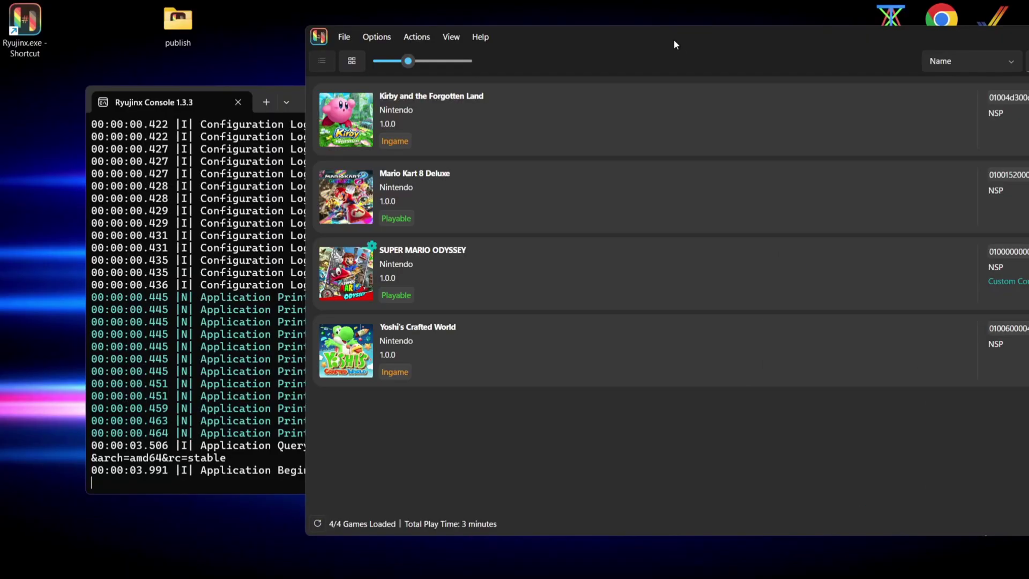
Add the Mario Kart 8 Deluxe 1.7.0 update NSP from publish\Games and save it
{"action": "double_click", "coordinate": [186, 23]}
{"action": "double_click", "coordinate": [231, 97]}
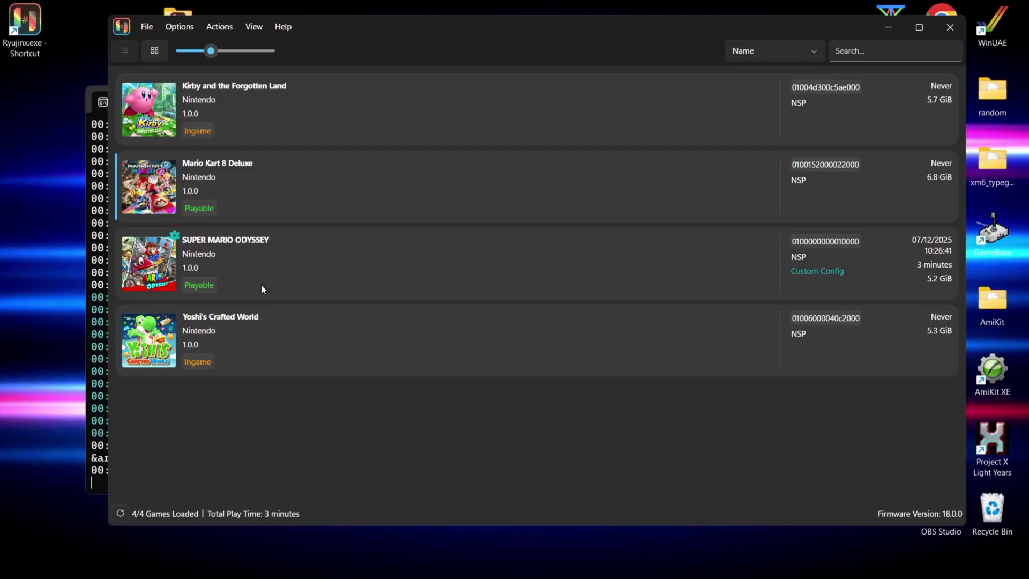
{"action": "right_click", "coordinate": [235, 200]}
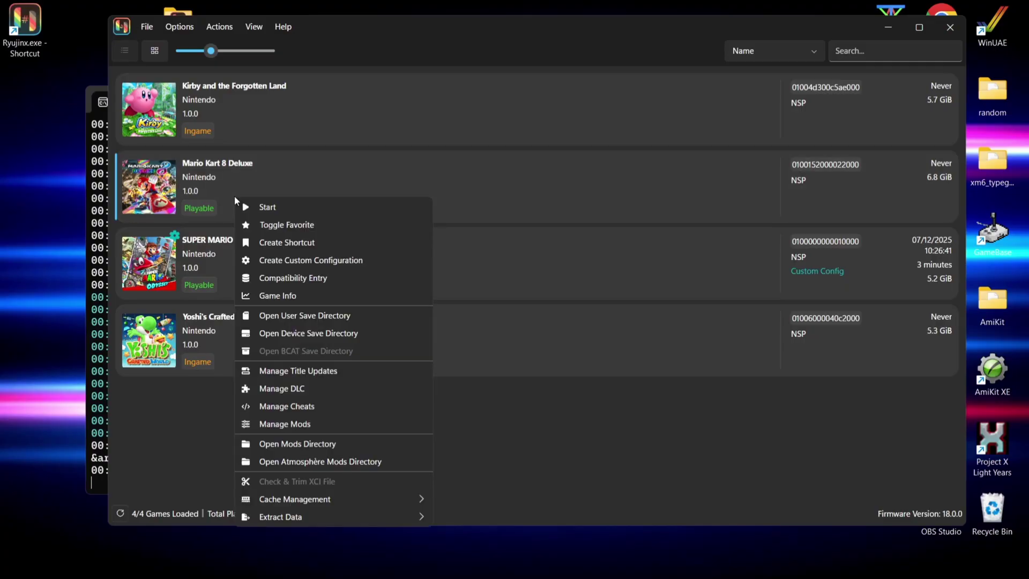
{"action": "left_click", "coordinate": [357, 370]}
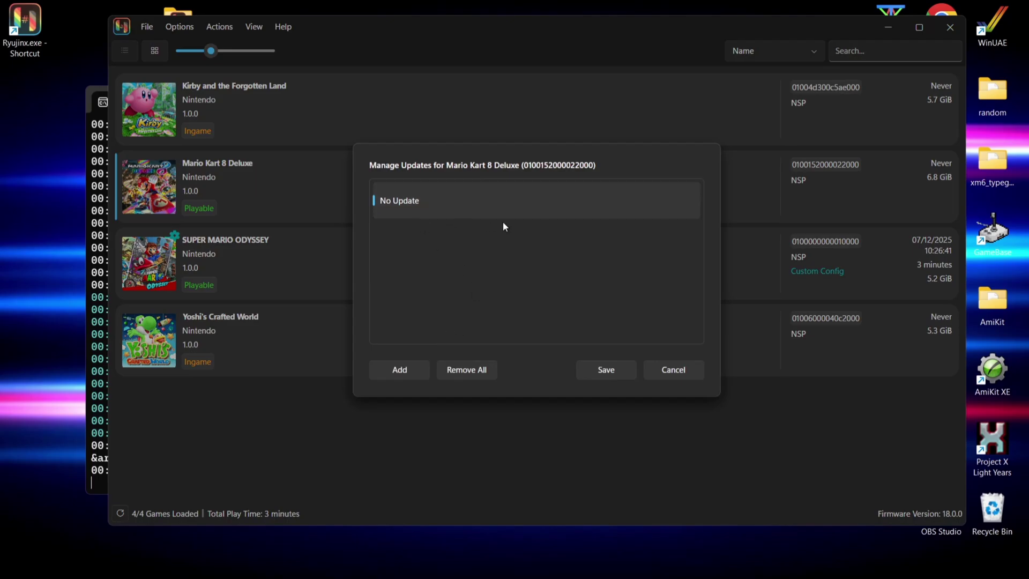
{"action": "left_click", "coordinate": [416, 366]}
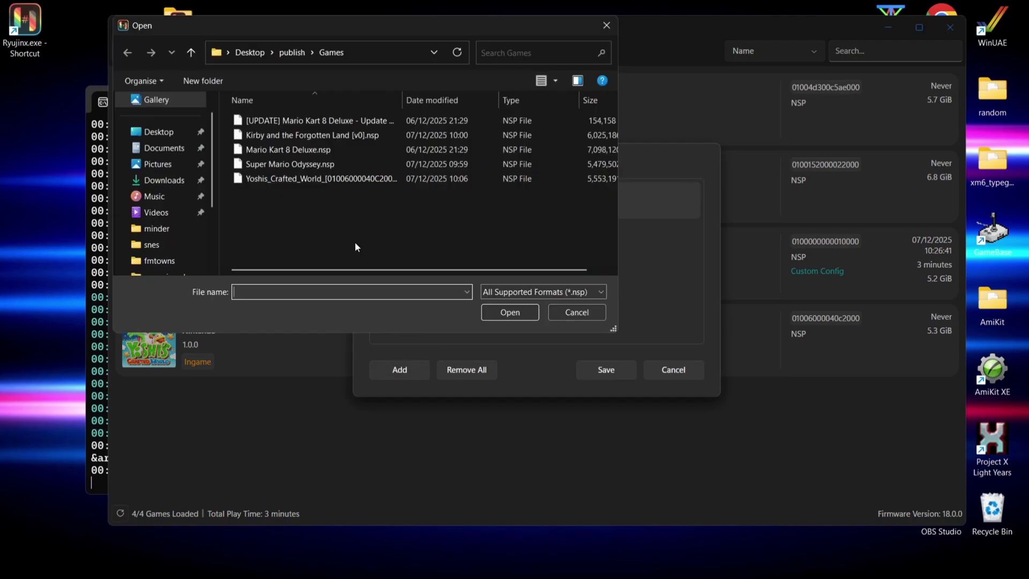
{"action": "double_click", "coordinate": [383, 121]}
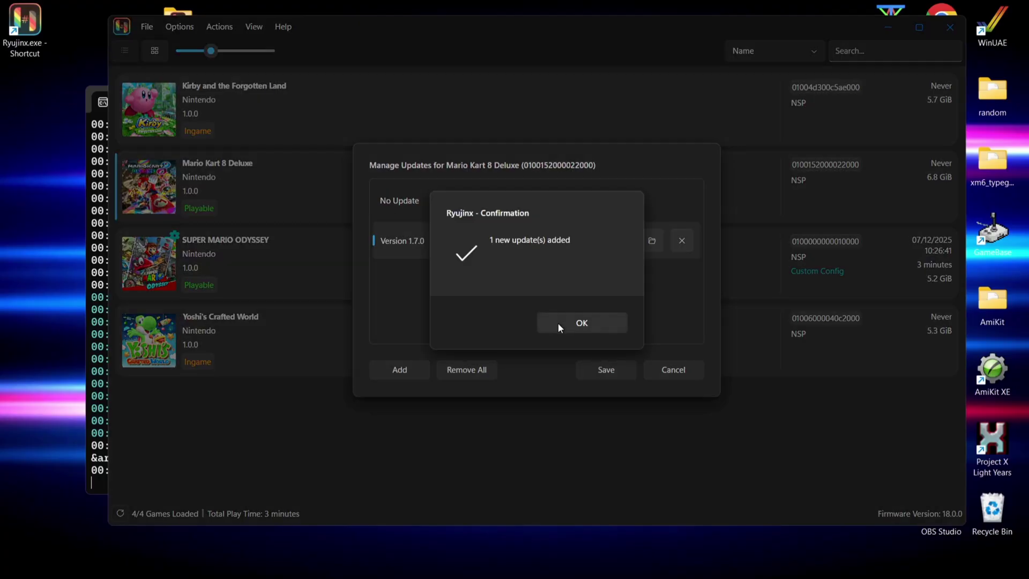
{"action": "left_click", "coordinate": [561, 325]}
{"action": "left_click", "coordinate": [601, 371]}
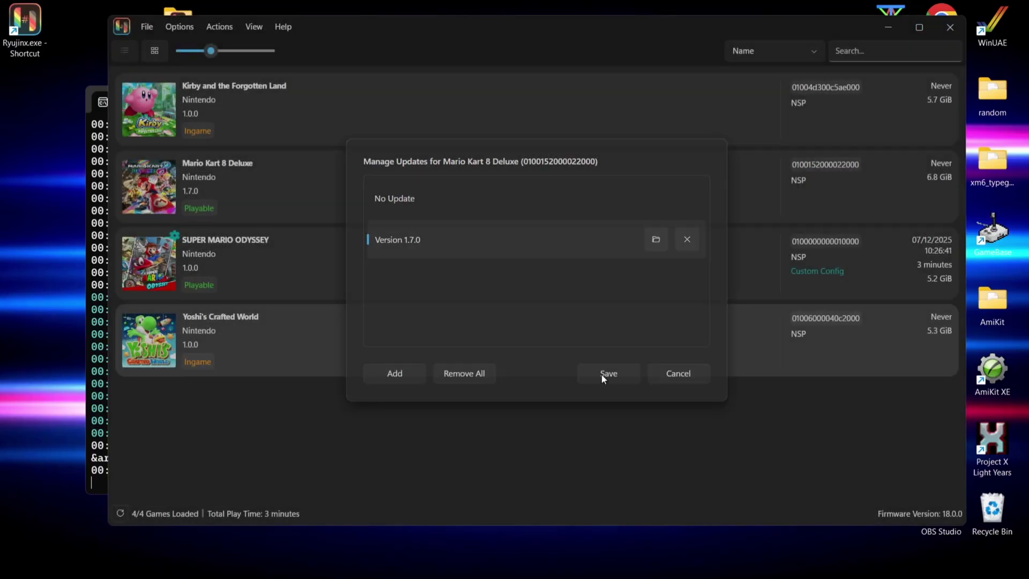
Check Mario Kart 8 Deluxe's downloadable content management
{"action": "right_click", "coordinate": [227, 182]}
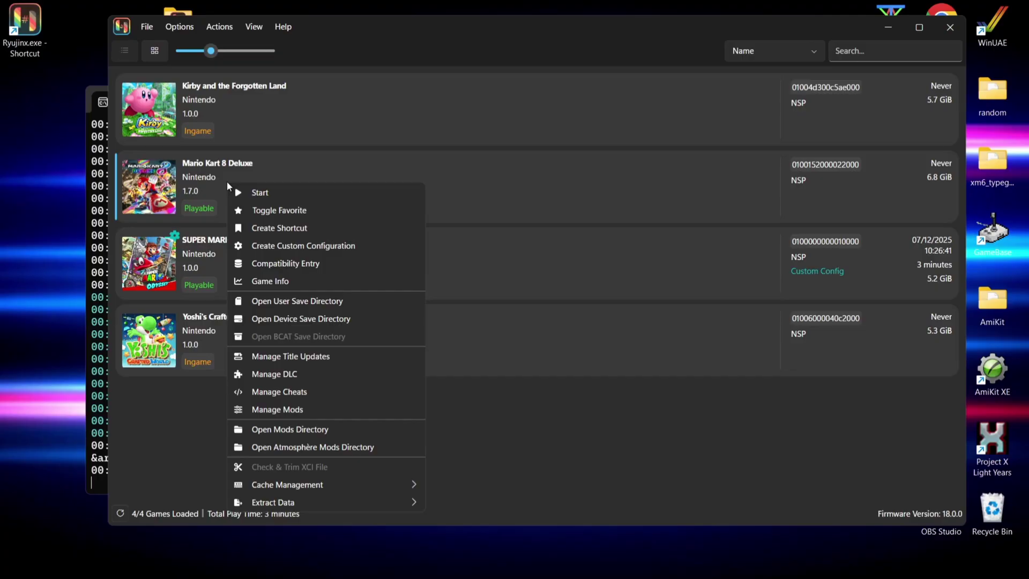
{"action": "left_click", "coordinate": [276, 374]}
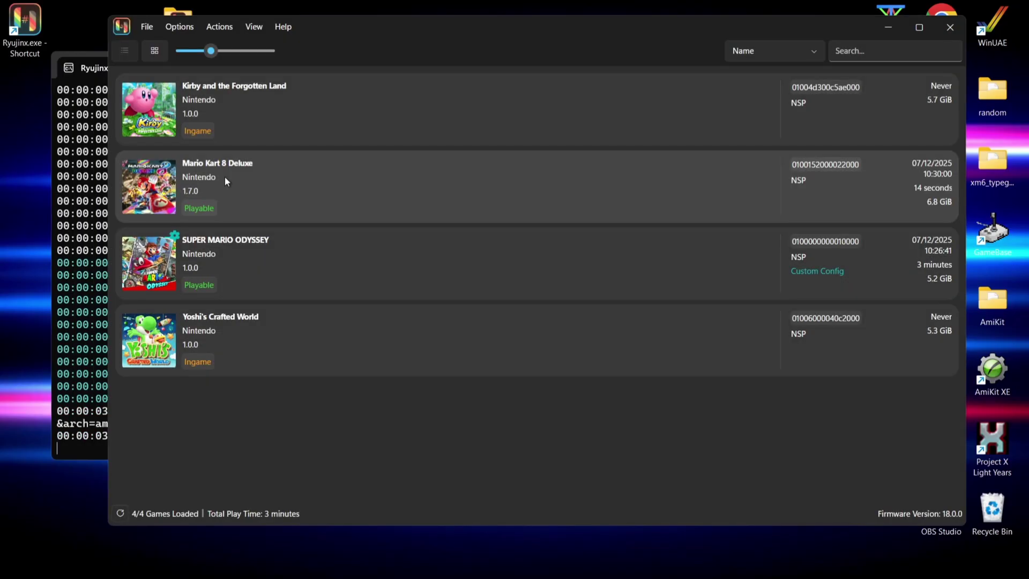
{"action": "right_click", "coordinate": [225, 181]}
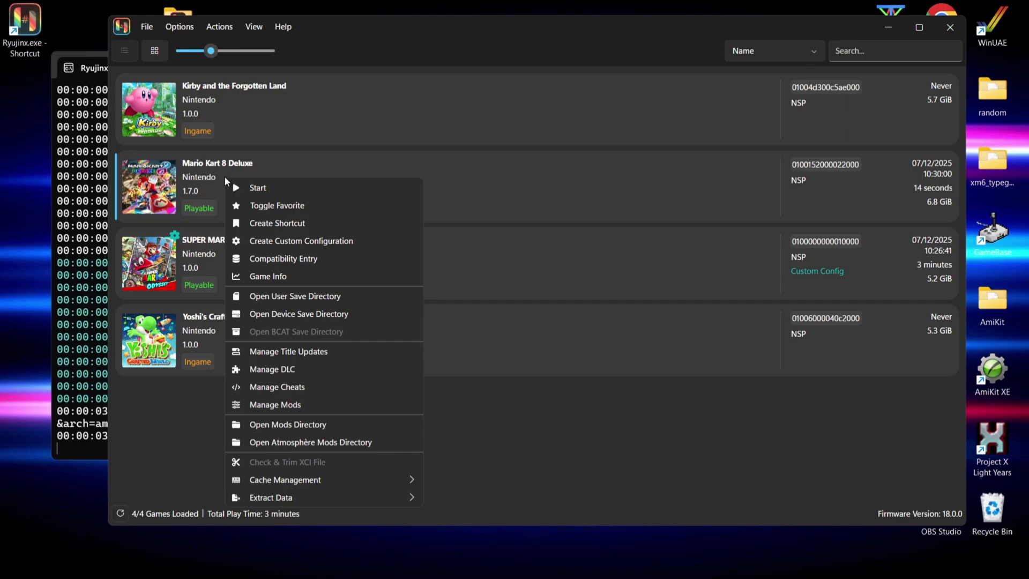
Create a Mario Kart 8 Deluxe custom config with Nintendo Switch Pro Controller (0) and profile 'switch', then save
{"action": "left_click", "coordinate": [274, 244]}
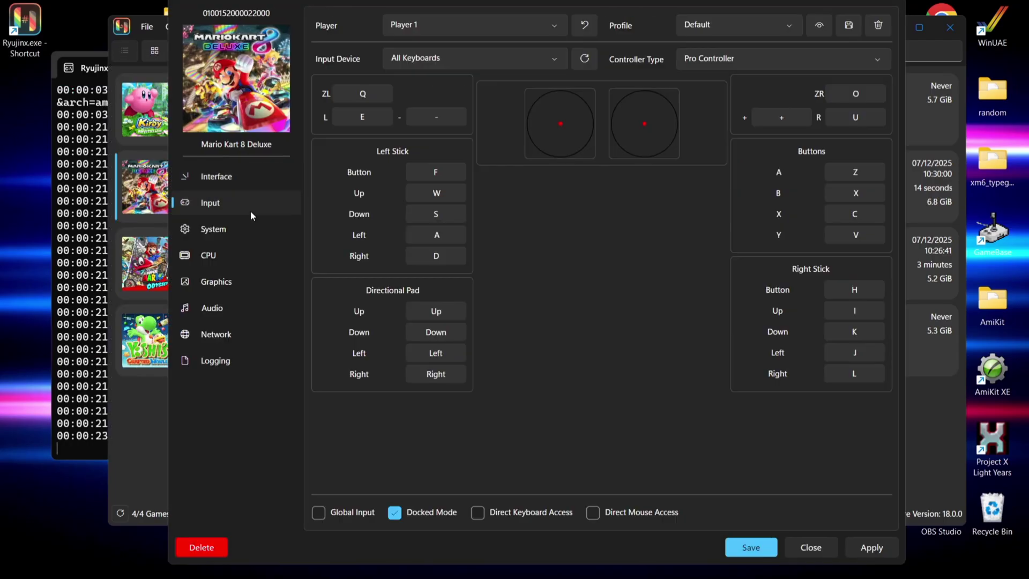
{"action": "left_click", "coordinate": [499, 60]}
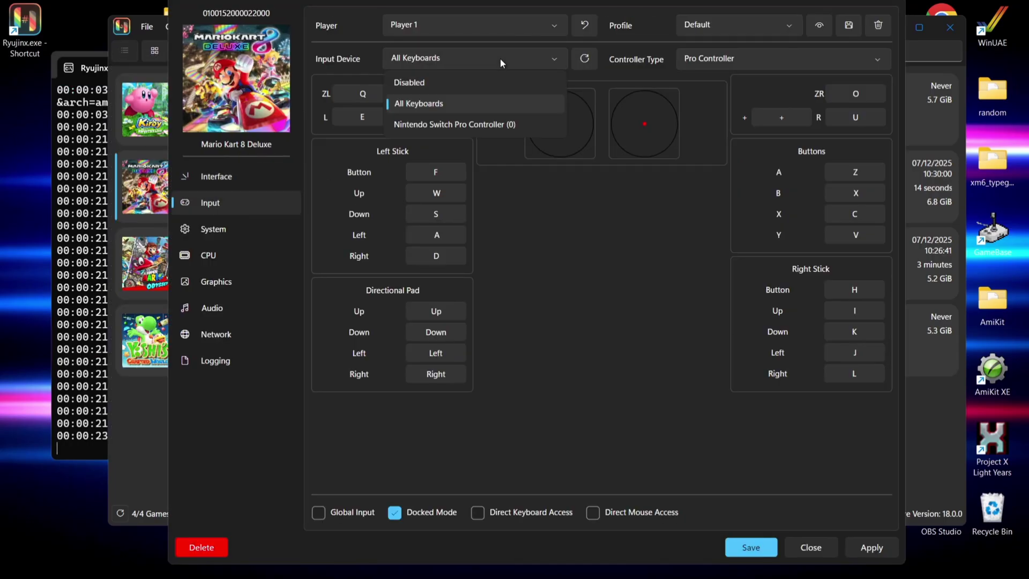
{"action": "left_click", "coordinate": [513, 124]}
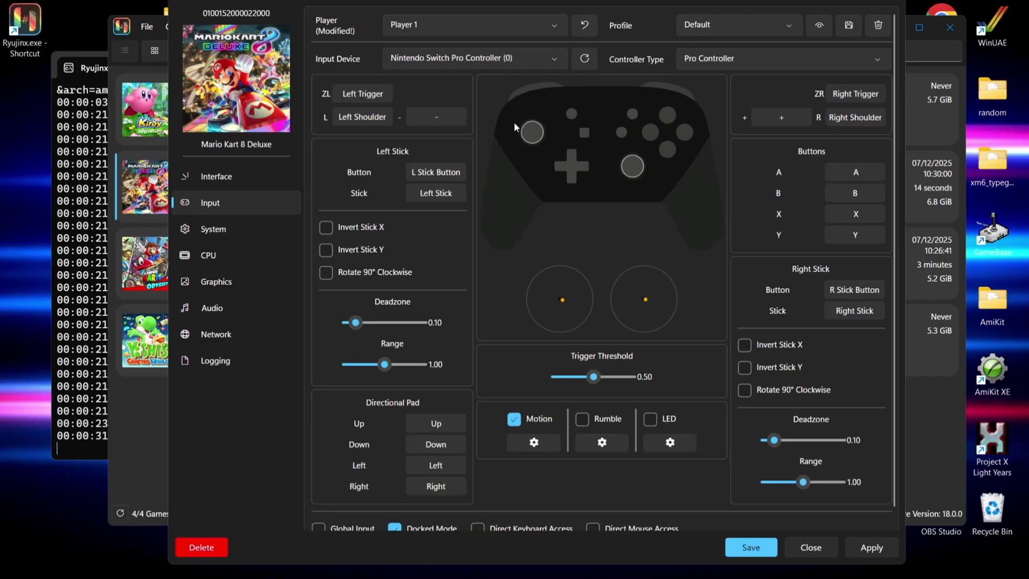
{"action": "left_click", "coordinate": [792, 30]}
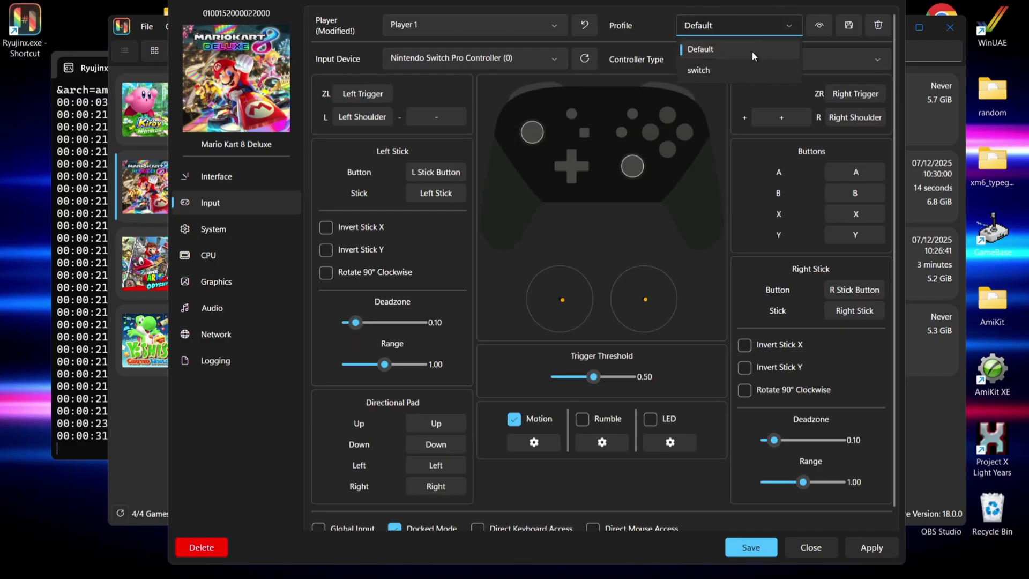
{"action": "left_click", "coordinate": [744, 67]}
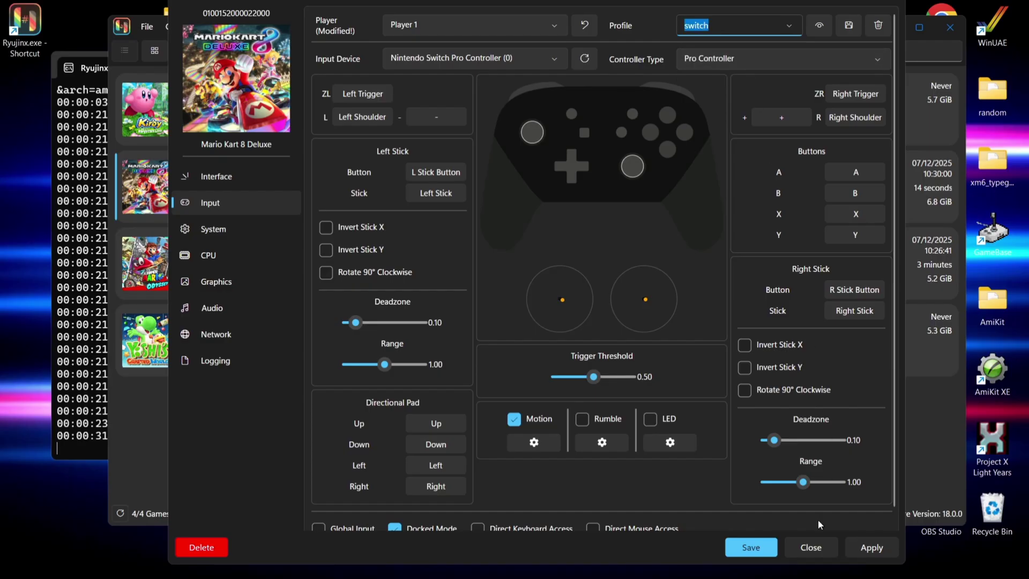
{"action": "left_click", "coordinate": [871, 548]}
{"action": "left_click", "coordinate": [750, 547]}
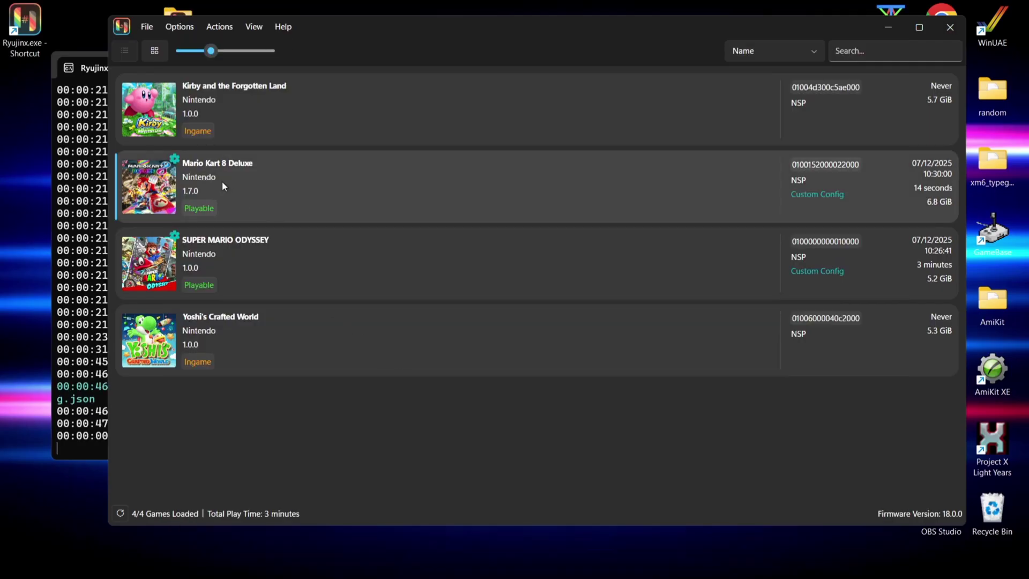
Launch Mario Kart 8 Deluxe and switch it to fullscreen with F11
{"action": "double_click", "coordinate": [221, 181]}
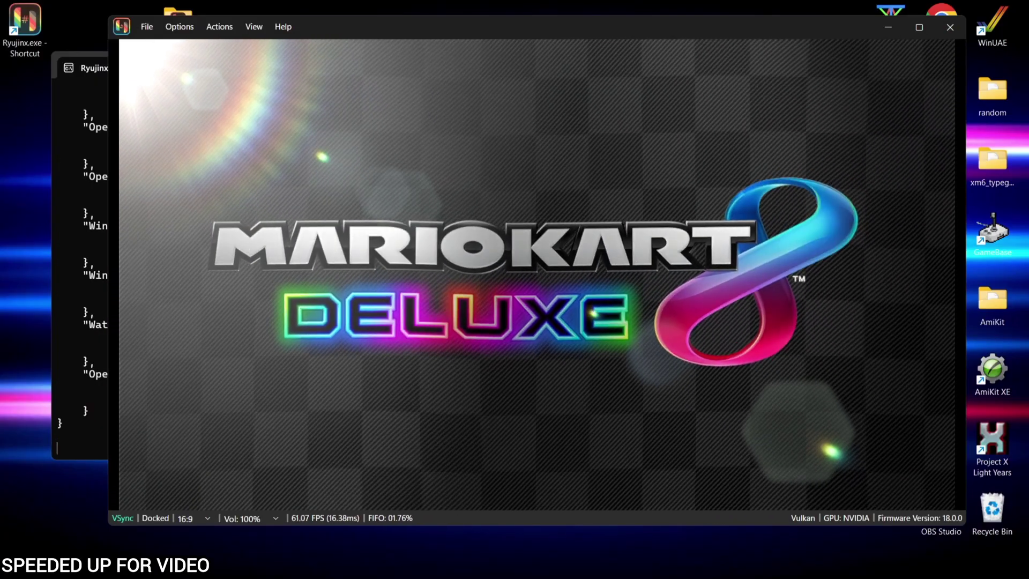
{"action": "key", "text": "F11"}
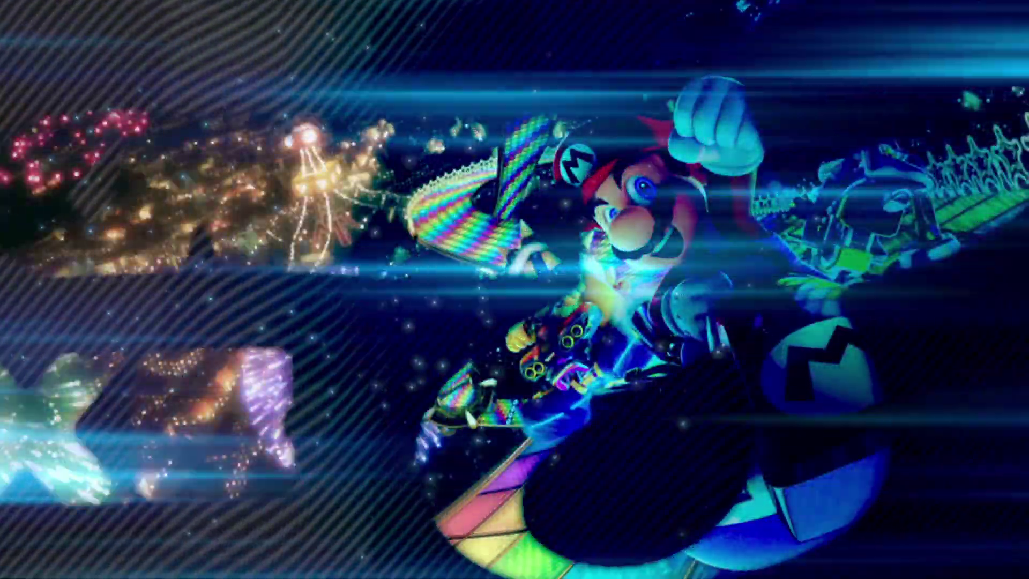